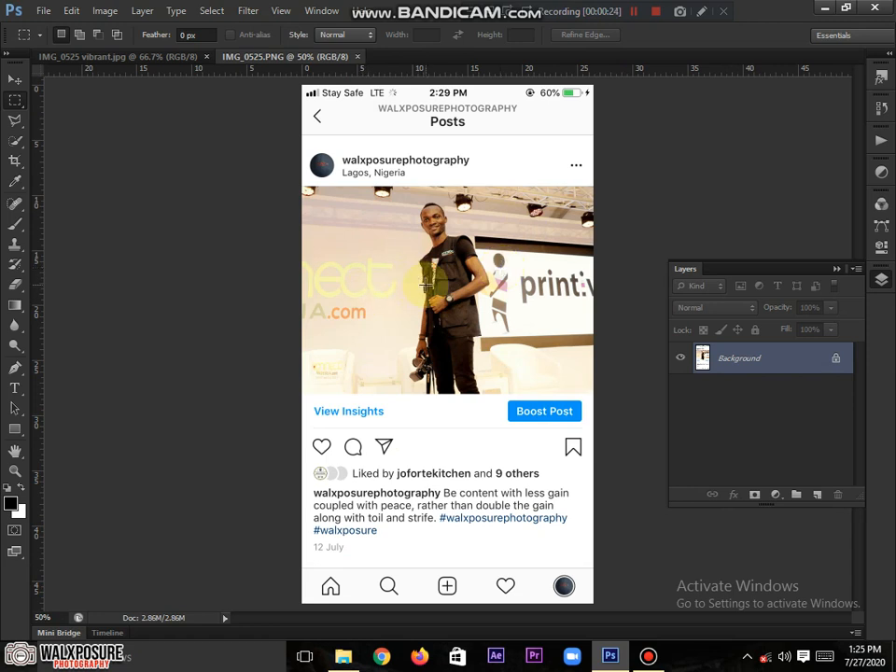
# - Convert the Background to a regular layer and crop the screenshot to 1080 × 1350 px, starting at the photo's upper edge
pyautogui.doubleClick(754, 365)
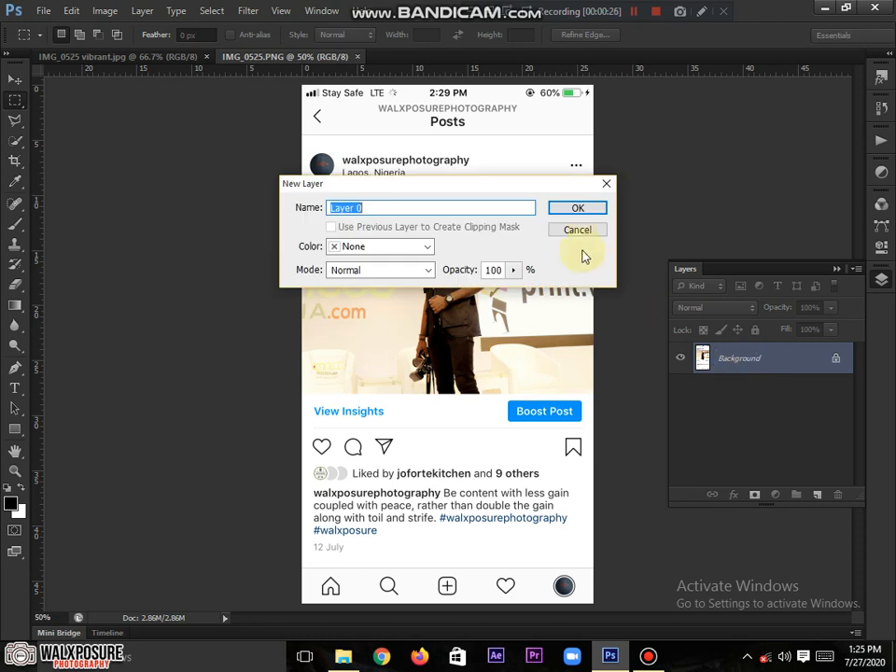
pyautogui.click(579, 208)
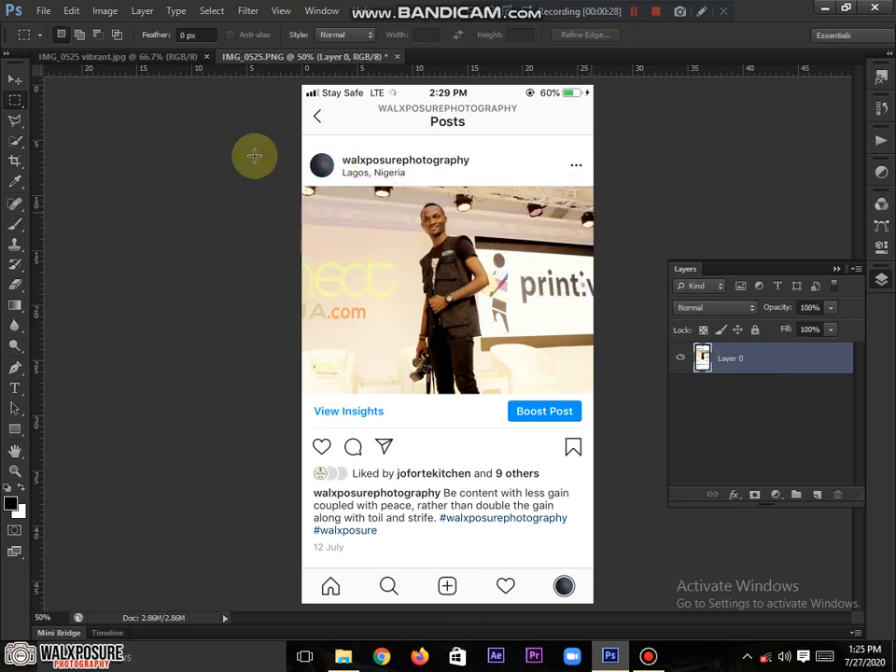
pyautogui.click(14, 160)
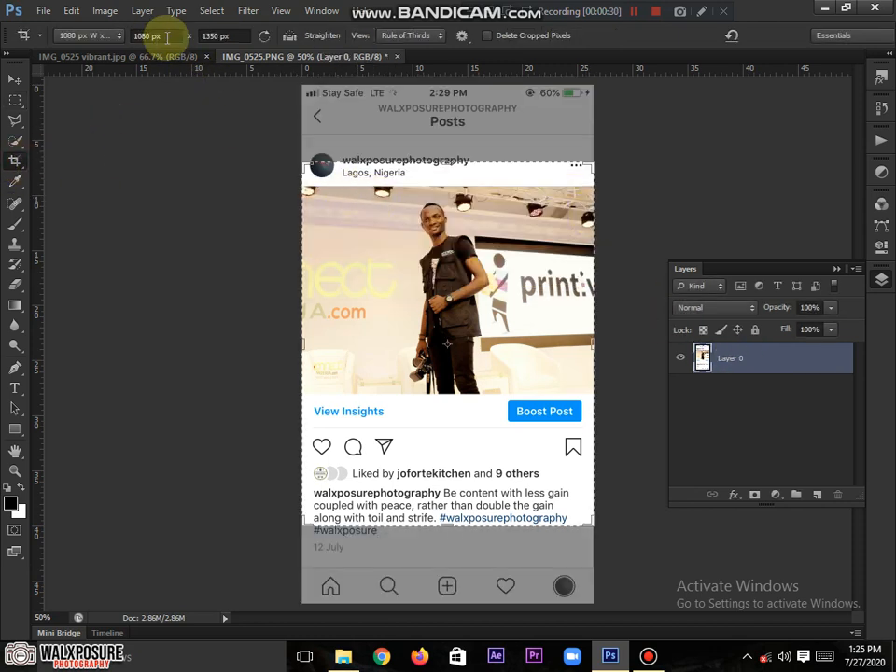
pyautogui.moveTo(172, 37); pyautogui.dragTo(152, 40)
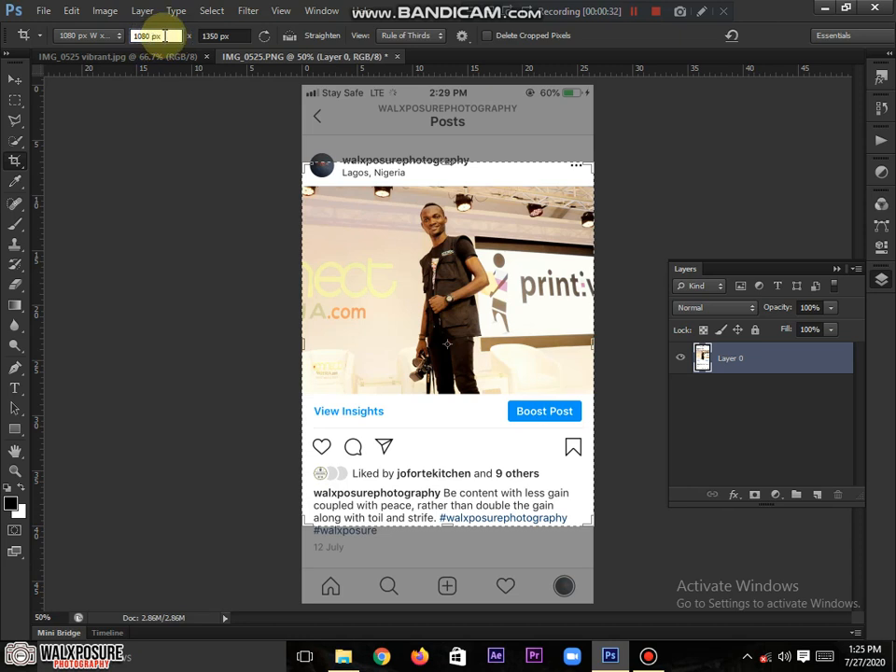
pyautogui.click(367, 227)
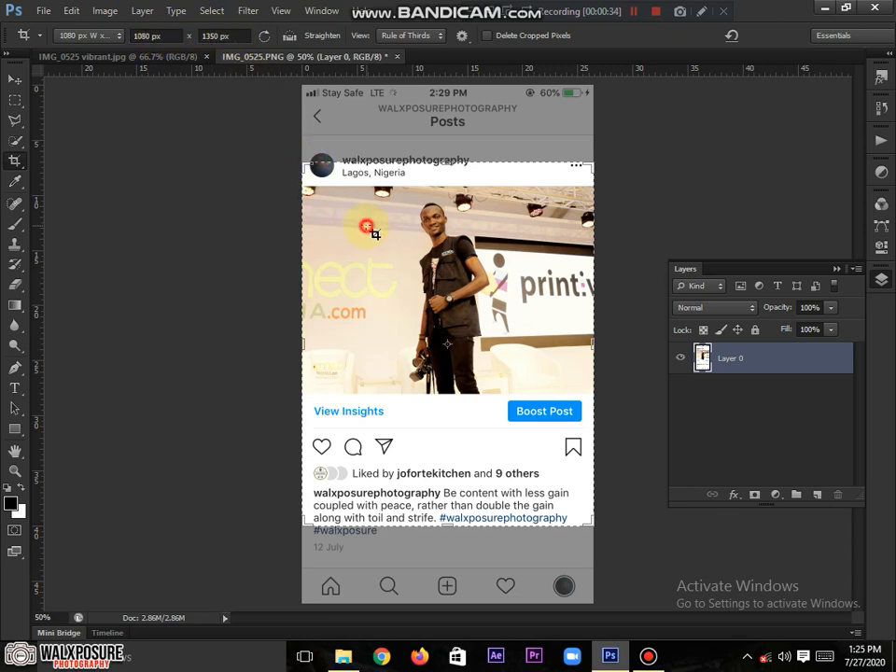
pyautogui.moveTo(445, 265); pyautogui.dragTo(448, 248)
pyautogui.doubleClick(448, 248)
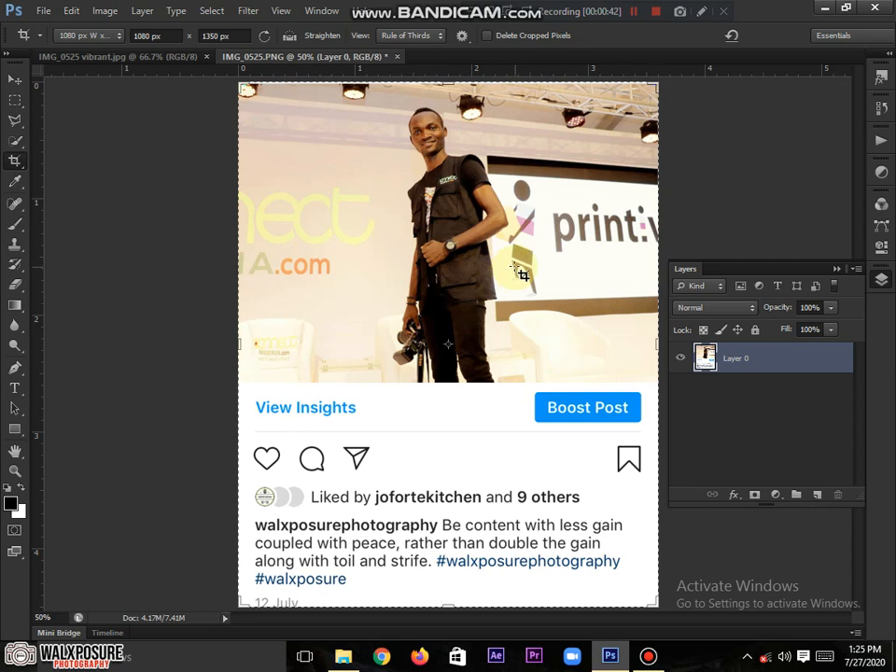
pyautogui.press('v')
# - Select the whole photo above View Insights with a rectangular marquee, extend the selection to the photo's bottom edge, and delete the photo
pyautogui.click(15, 100)
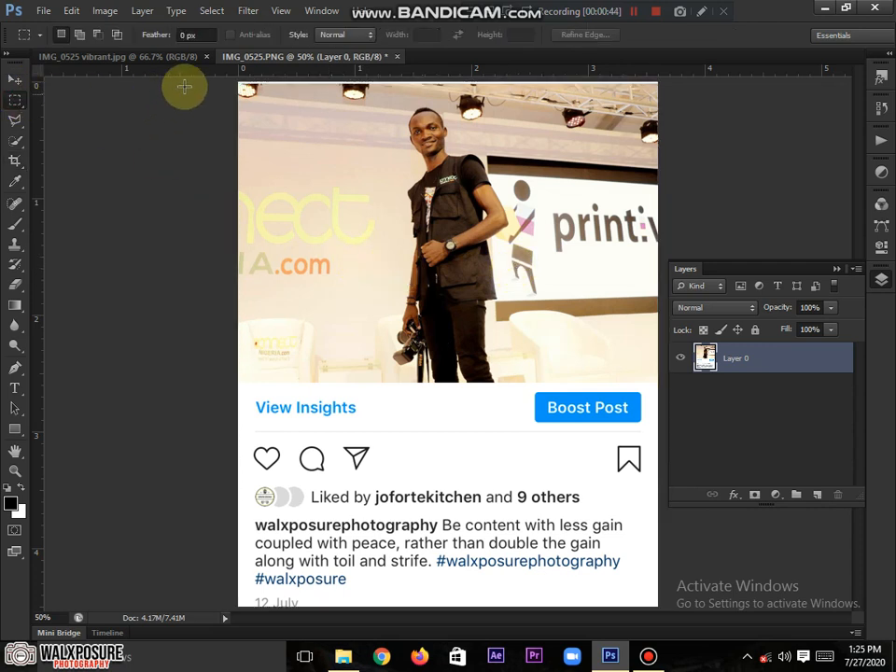
pyautogui.moveTo(226, 80); pyautogui.dragTo(672, 358)
pyautogui.hotkey('ctrl', '+')
pyautogui.hotkey('ctrl', '+')
pyautogui.hotkey('ctrl', '+')
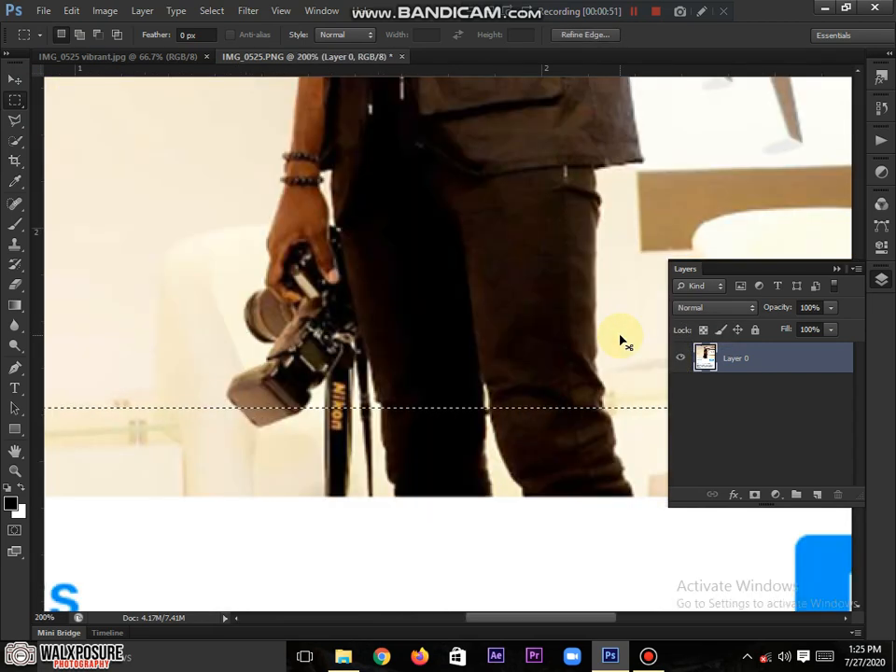
pyautogui.rightClick(487, 271)
pyautogui.click(574, 469)
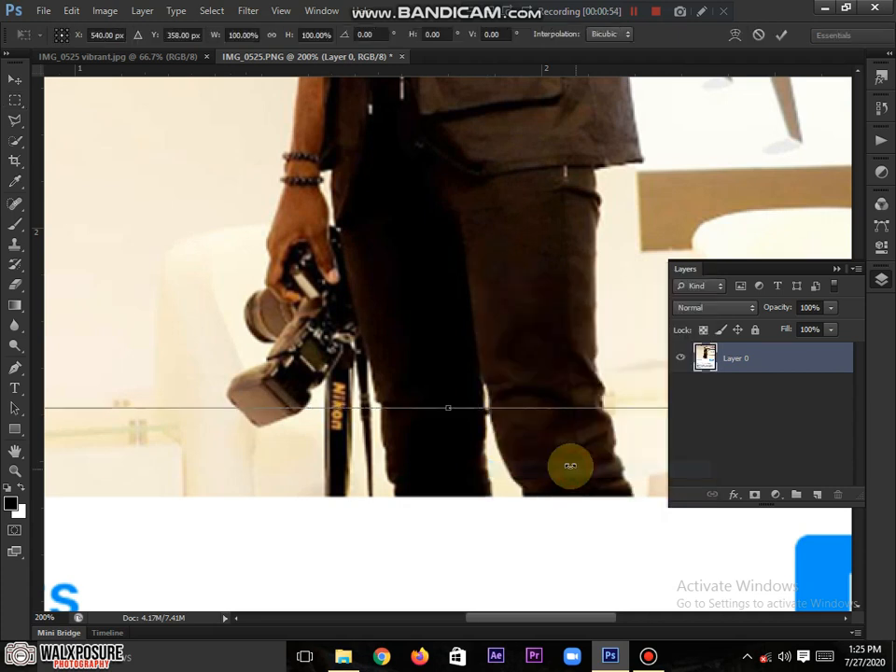
pyautogui.click(448, 407)
pyautogui.moveTo(455, 455); pyautogui.dragTo(456, 496)
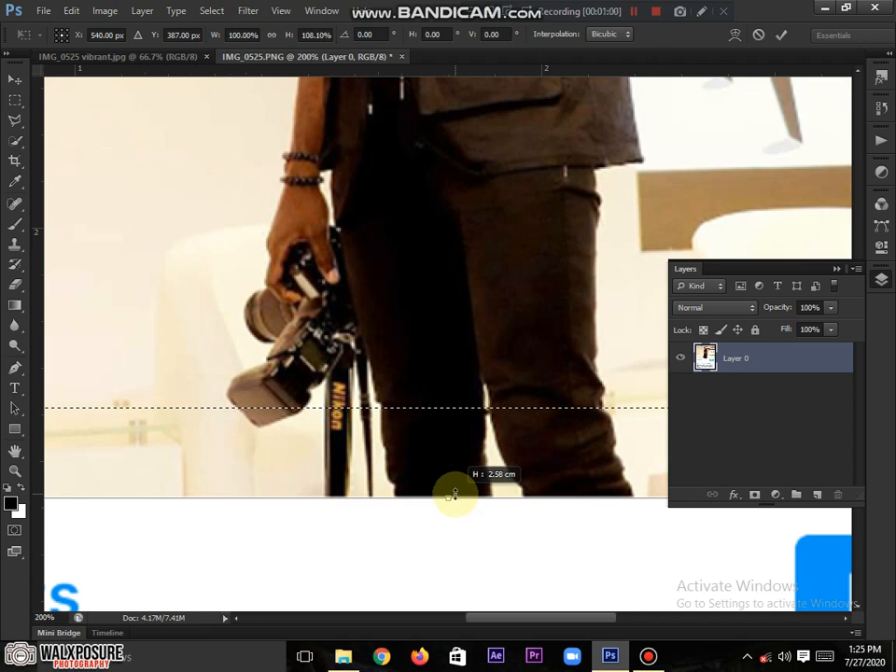
pyautogui.moveTo(455, 495); pyautogui.dragTo(456, 497)
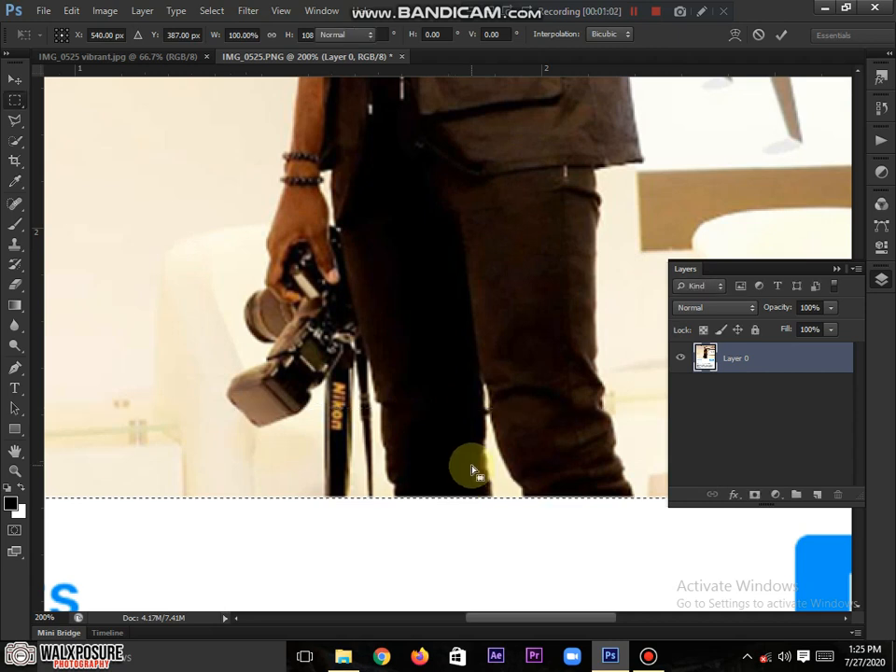
pyautogui.press('Return')
pyautogui.hotkey('ctrl', '0')
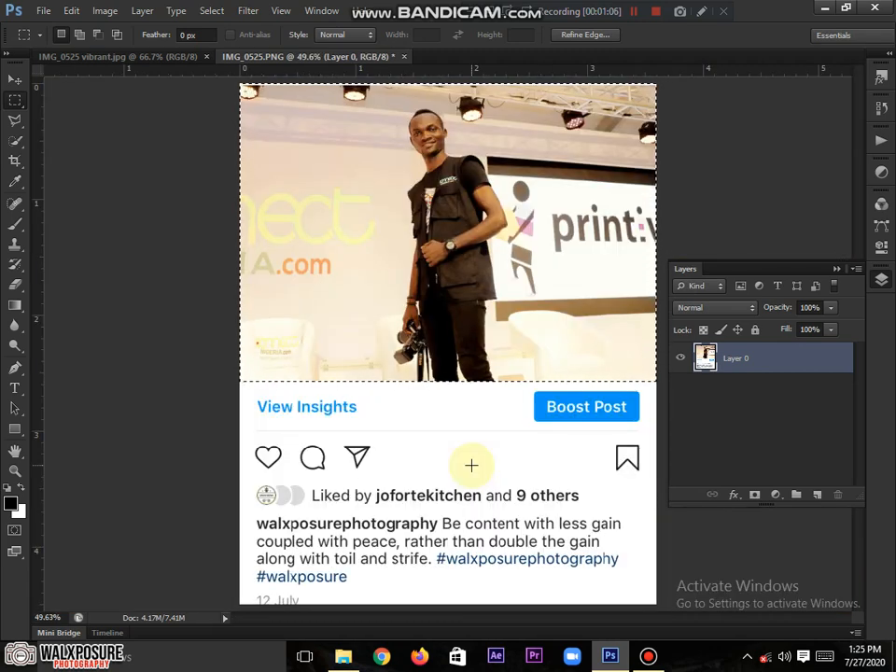
pyautogui.press('Delete')
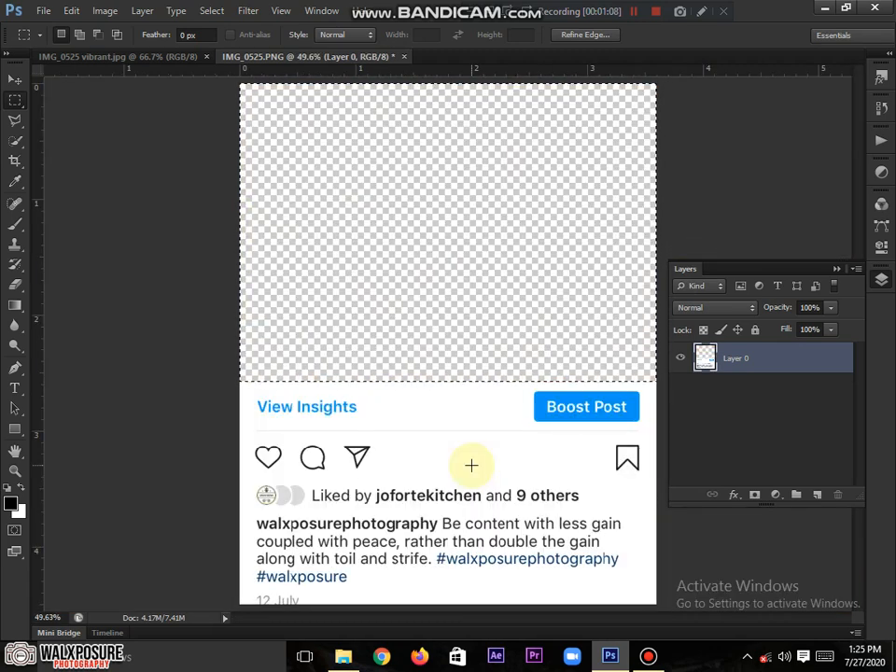
pyautogui.hotkey('ctrl', 'd')
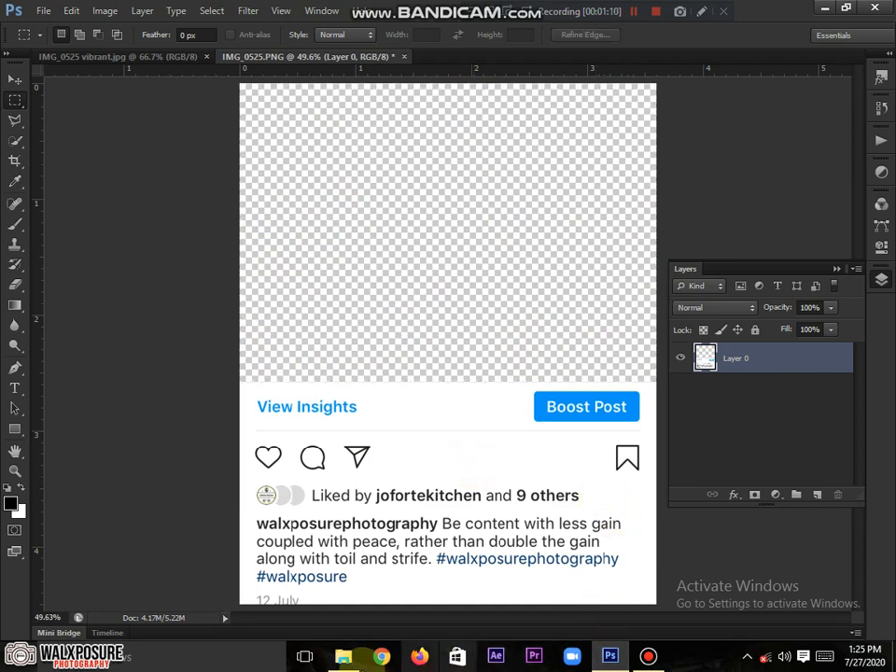
# - Place the sky image from File Explorer's photo manipulation folder into the document and move its layer below Layer 0
pyautogui.click(354, 664)
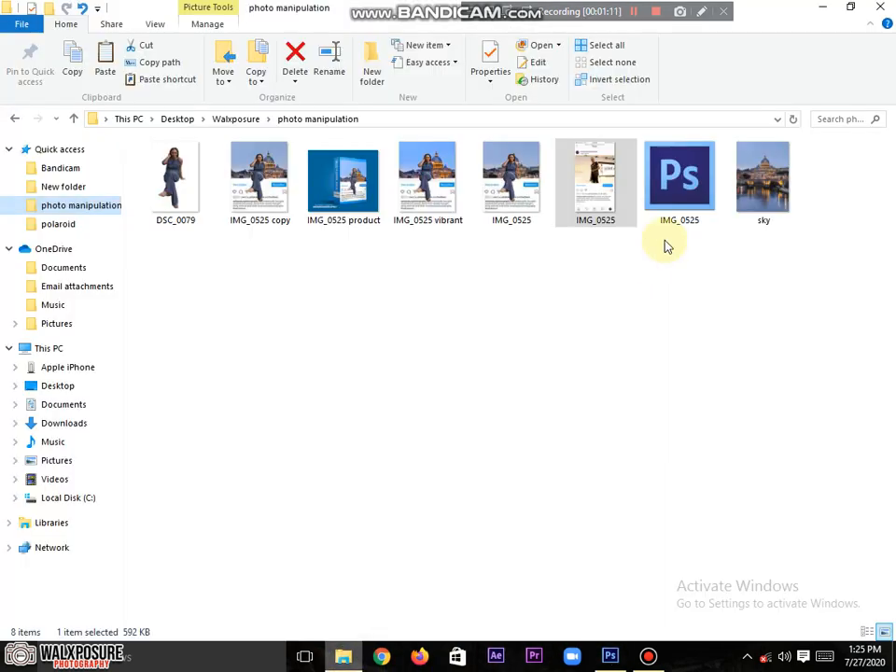
pyautogui.click(780, 163)
pyautogui.moveTo(781, 163); pyautogui.dragTo(570, 374)
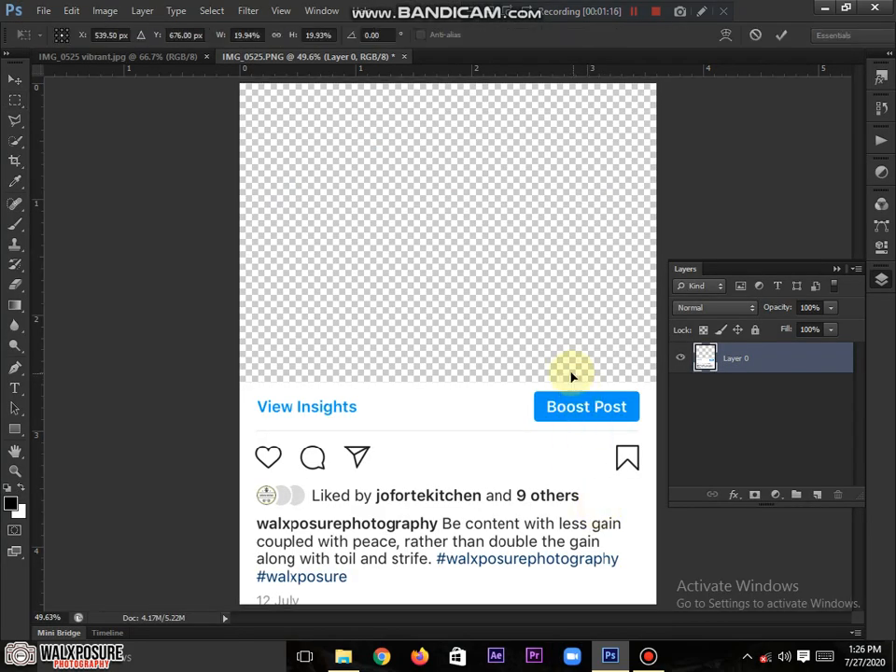
pyautogui.press('Return')
pyautogui.click(708, 333)
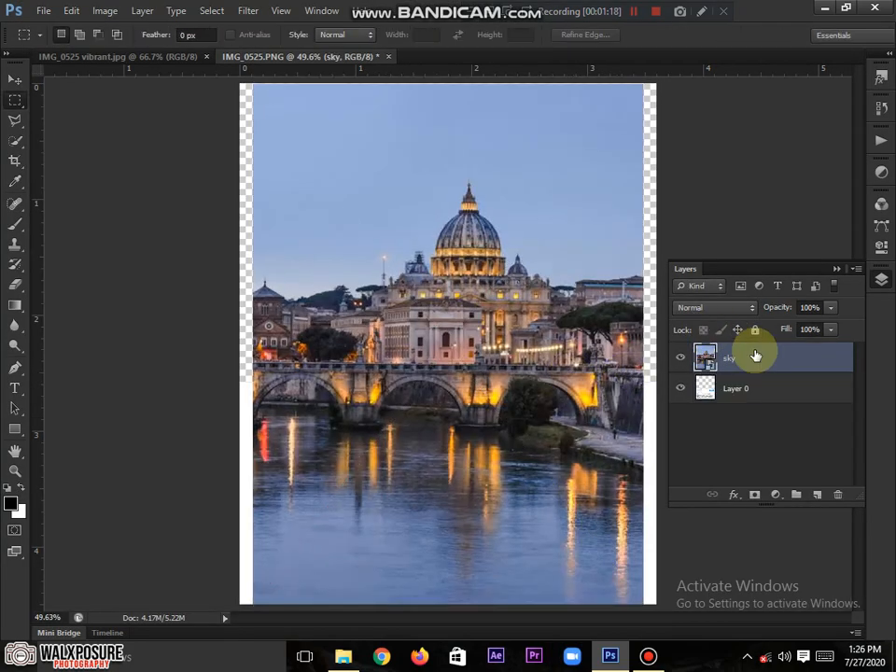
pyautogui.moveTo(755, 356); pyautogui.dragTo(746, 394)
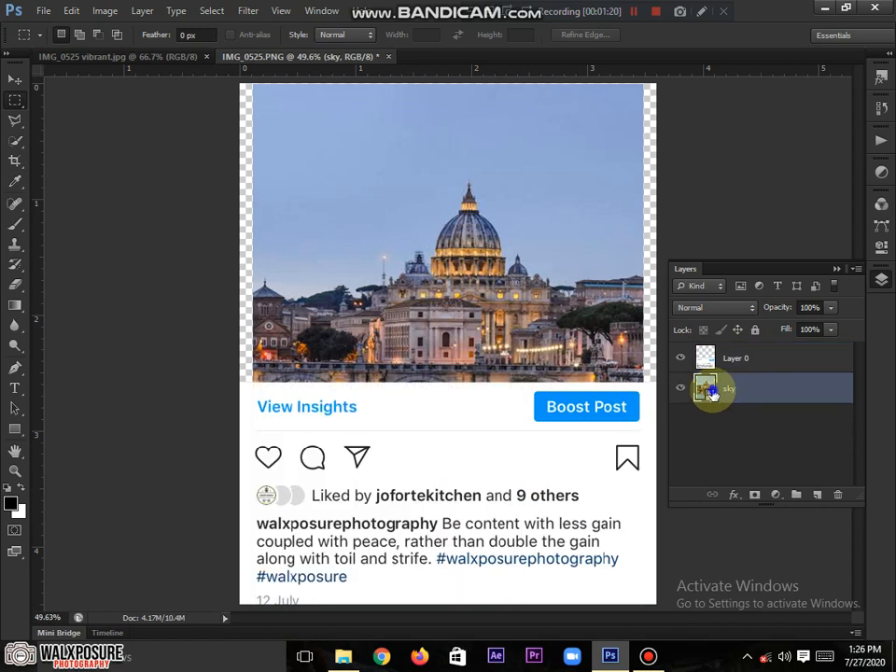
# - Rasterize the sky layer
pyautogui.rightClick(712, 394)
pyautogui.rightClick(732, 394)
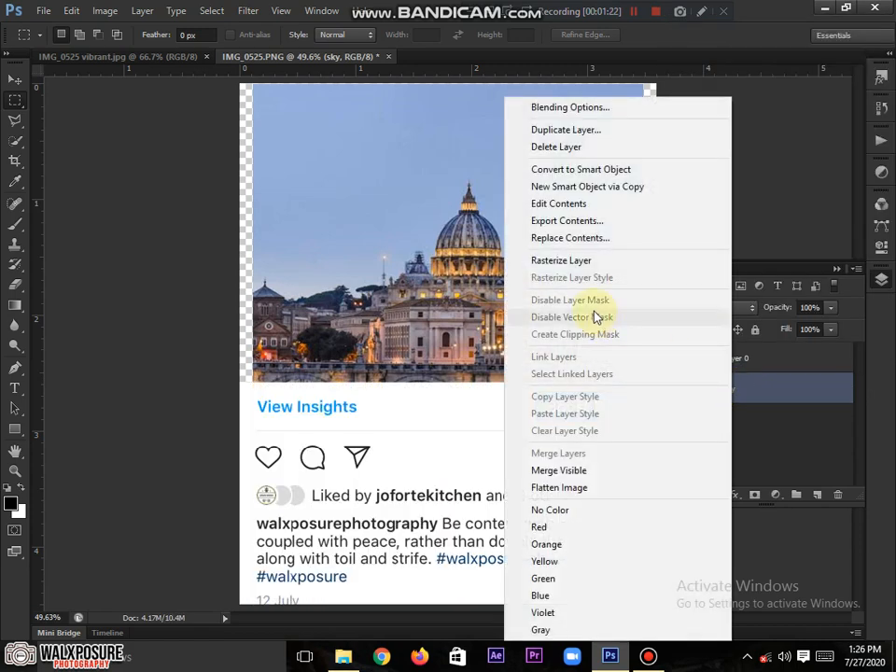
pyautogui.click(569, 262)
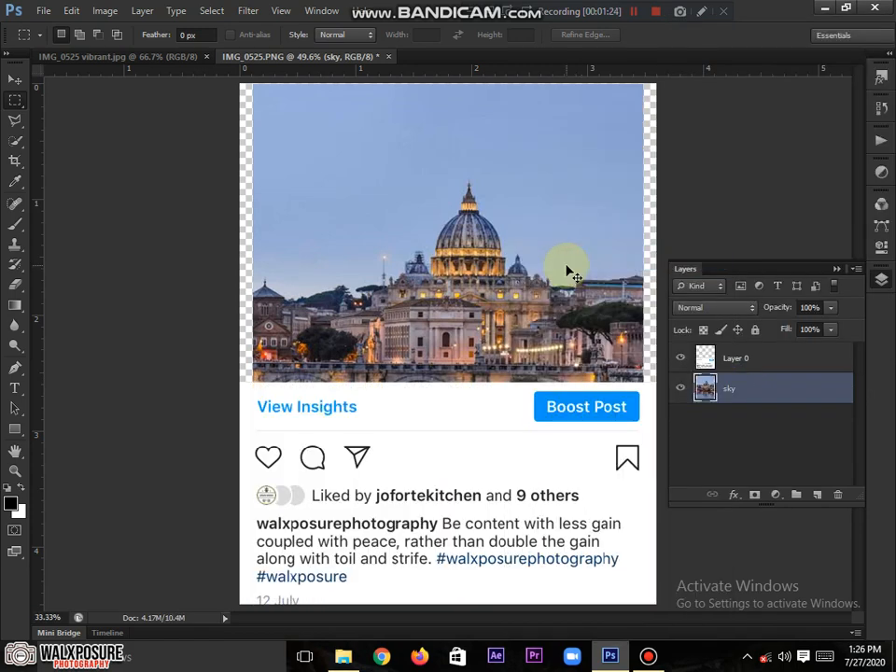
# - Scale the sky layer to about 167% and reposition it so the dome sits right of centre and sky fills the empty area
pyautogui.hotkey('ctrl', '-')
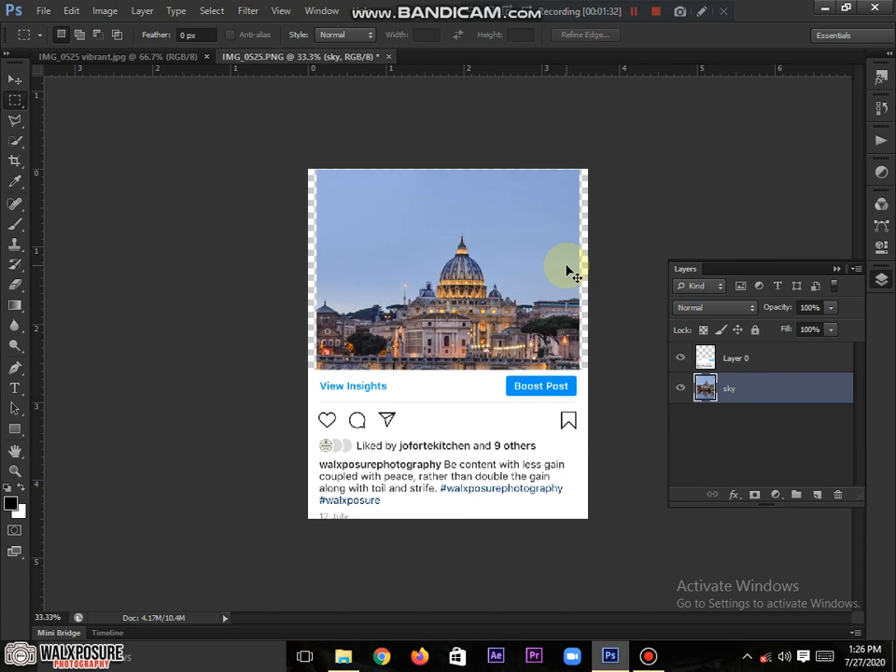
pyautogui.hotkey('ctrl', 't')
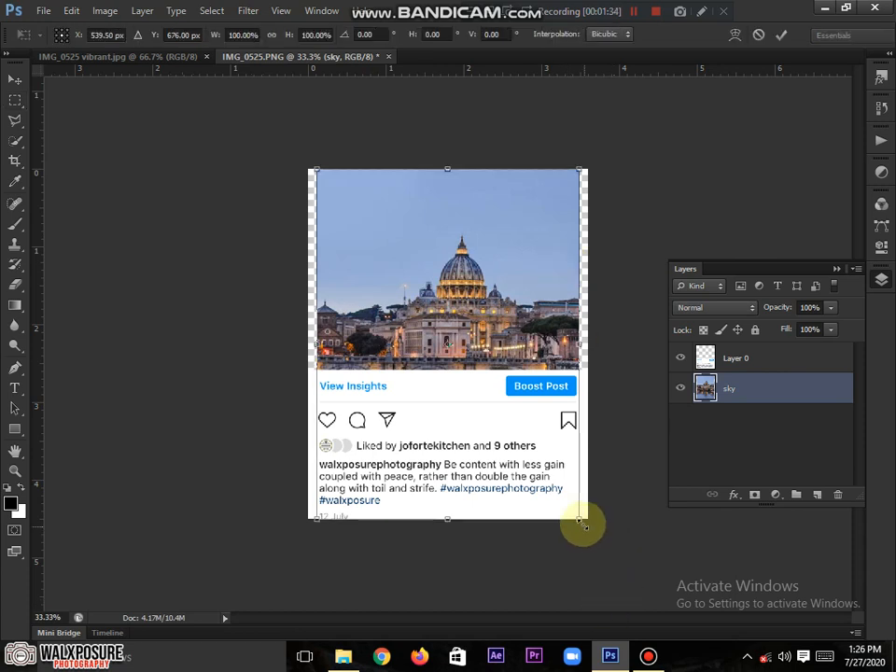
pyautogui.moveTo(579, 516); pyautogui.dragTo(673, 633)
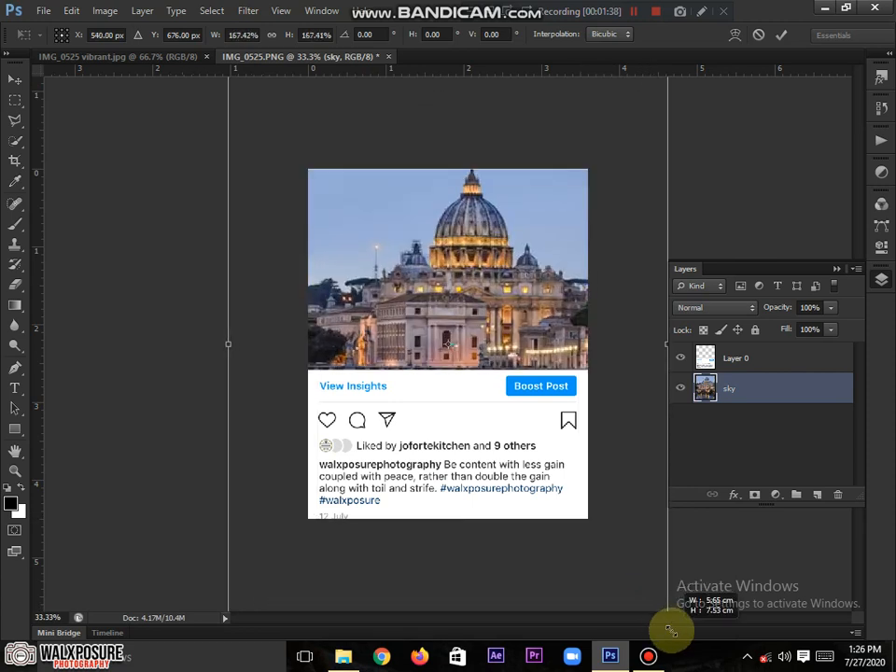
pyautogui.moveTo(572, 254); pyautogui.dragTo(608, 308)
pyautogui.doubleClick(607, 303)
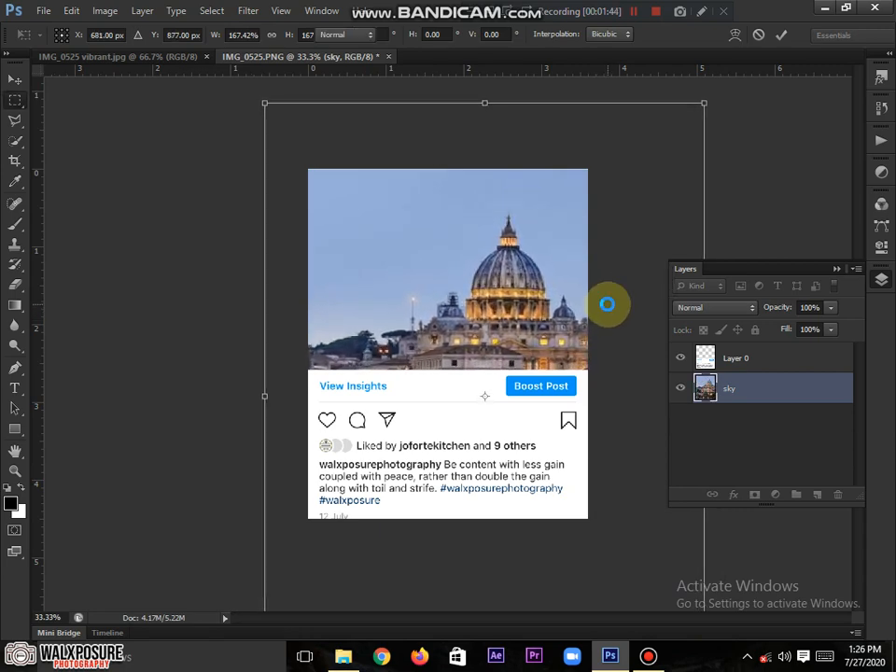
pyautogui.hotkey('ctrl', '0')
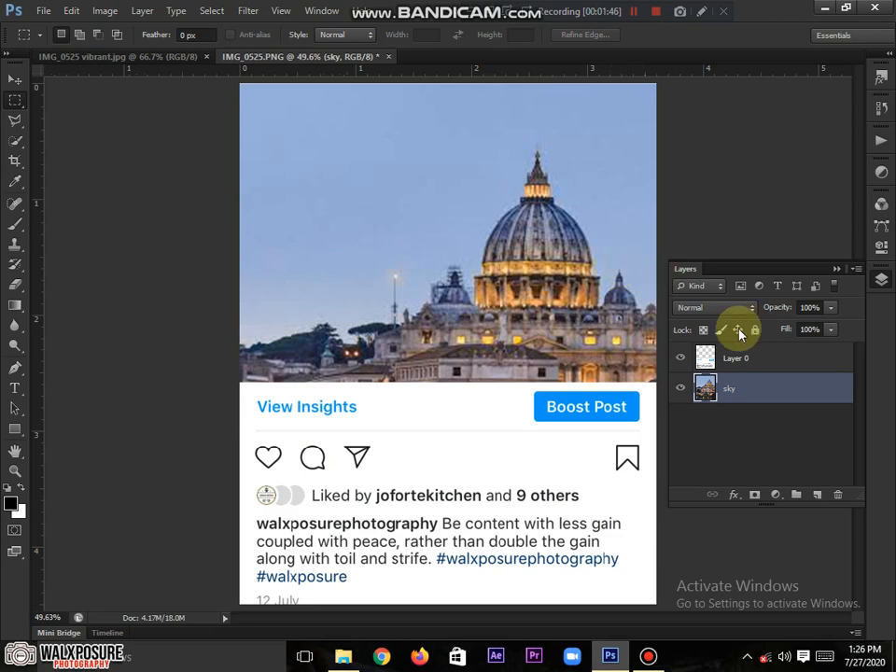
# - Apply a Gaussian Blur with a 3.0-pixel radius to the sky layer
pyautogui.click(255, 16)
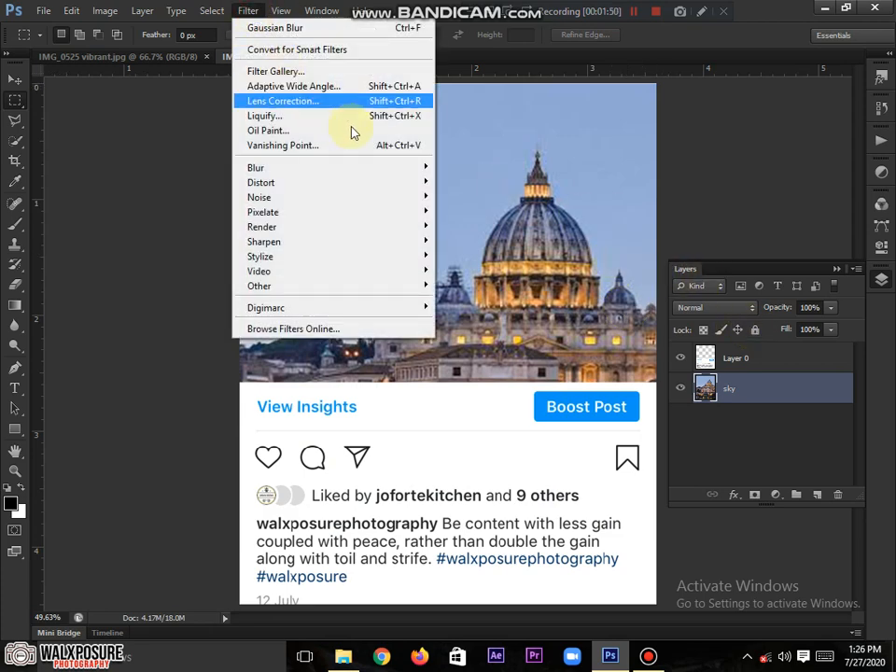
pyautogui.moveTo(403, 170)
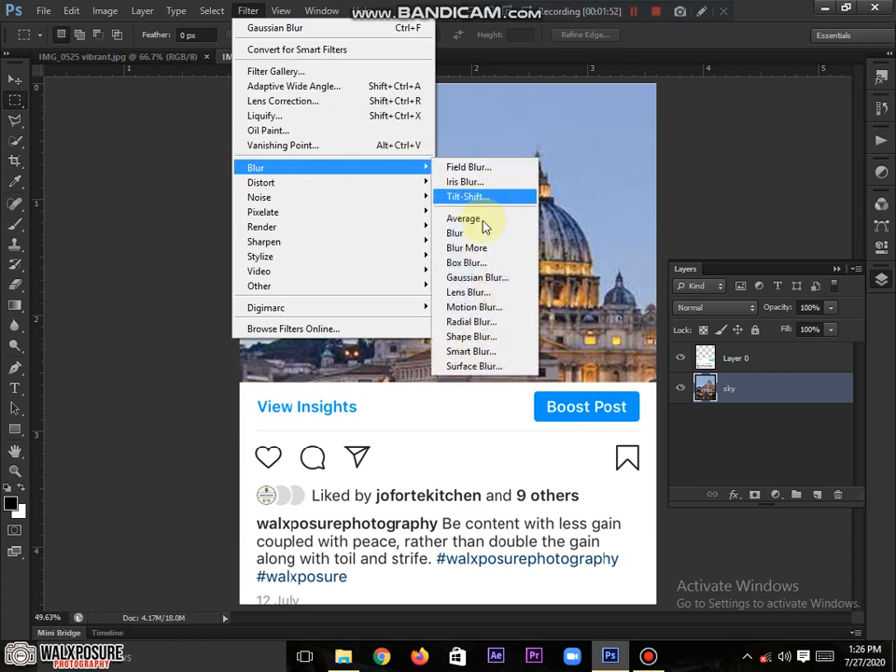
pyautogui.click(491, 277)
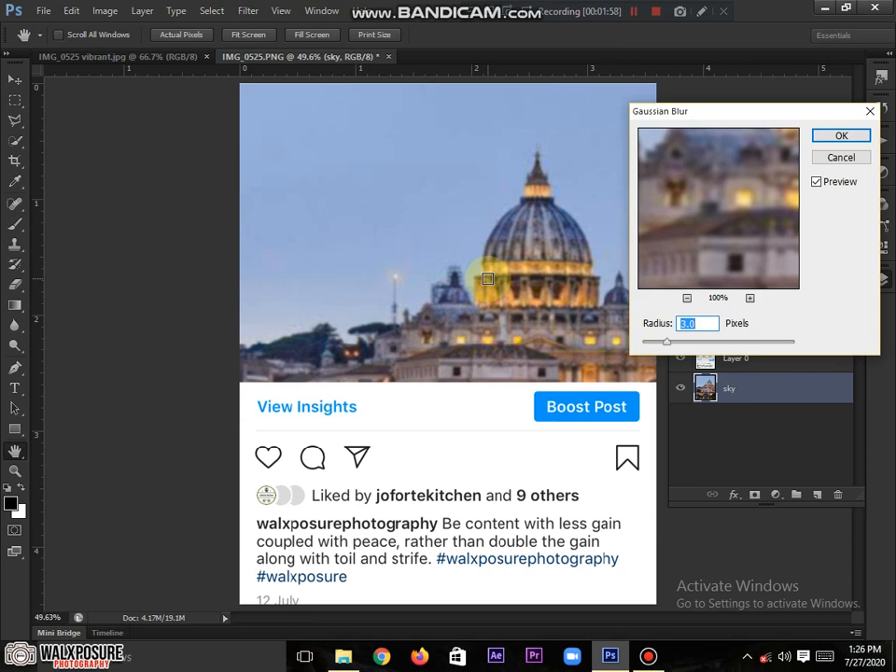
pyautogui.press('Return')
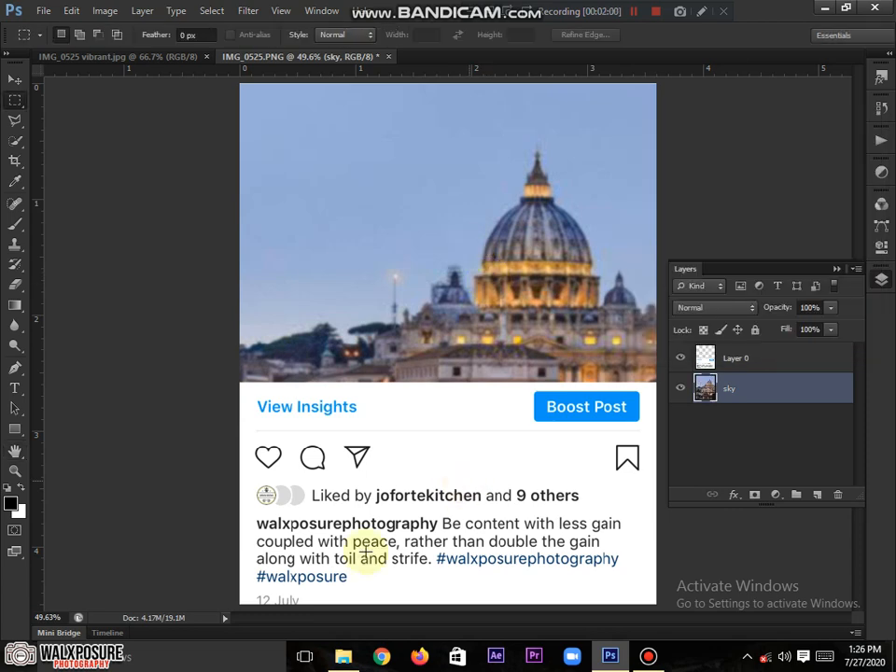
# - Place the DSC_0079 cutout of the woman from File Explorer into the document and move its layer above Layer 0
pyautogui.click(343, 656)
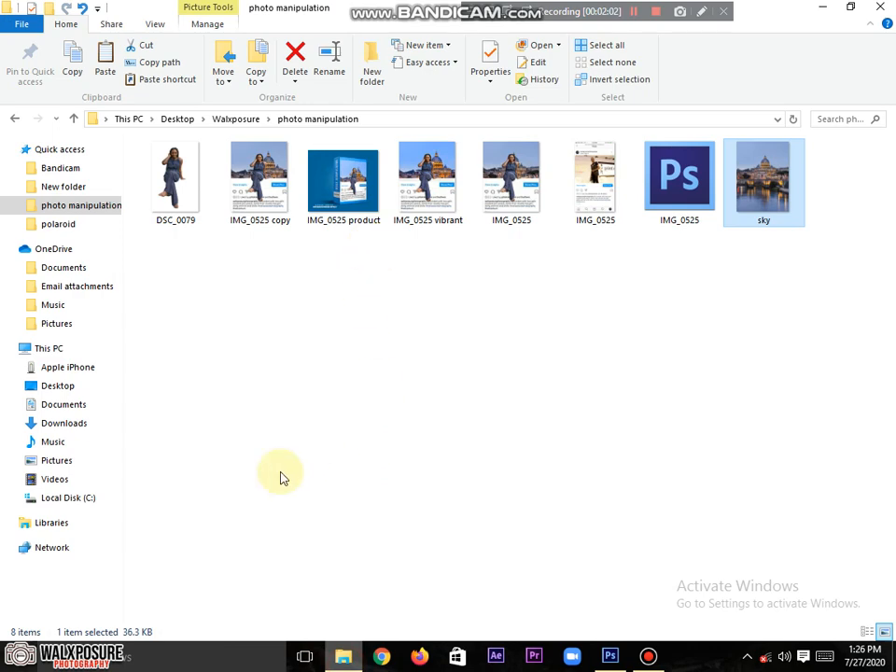
pyautogui.click(175, 166)
pyautogui.moveTo(168, 166); pyautogui.dragTo(507, 328)
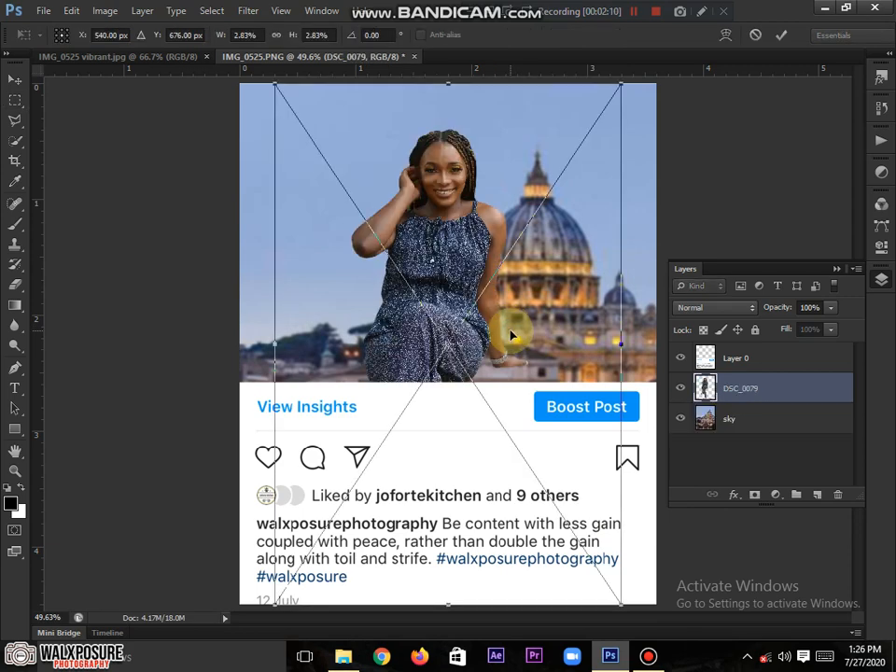
pyautogui.press('Return')
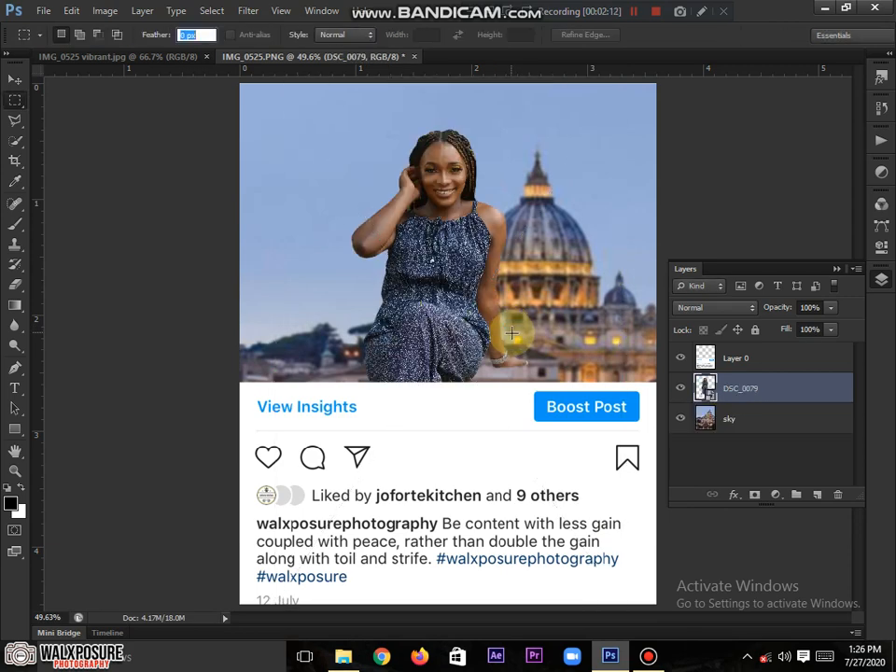
pyautogui.moveTo(762, 389); pyautogui.dragTo(756, 356)
# - Rasterize the DSC_0079 layer
pyautogui.rightClick(757, 356)
pyautogui.rightClick(781, 358)
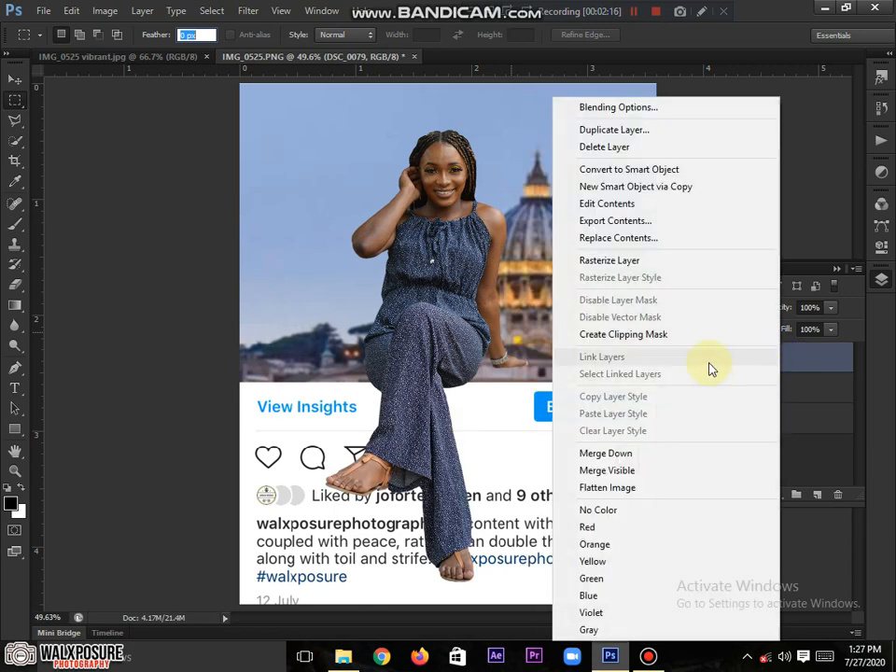
pyautogui.click(607, 260)
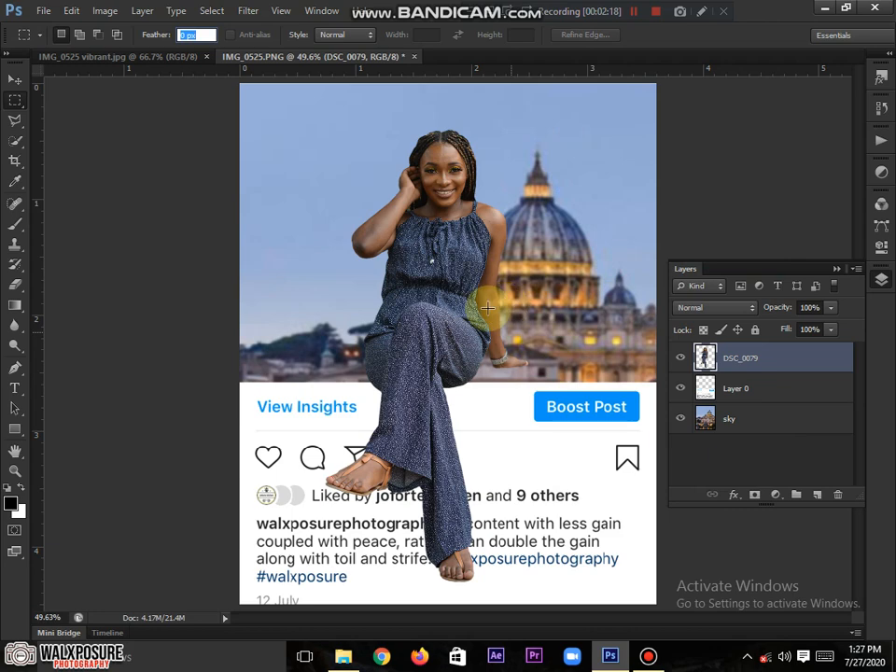
# - Scale the DSC_0079 layer down to about 77% and shift it slightly right so the woman sits by the post frame's upper edge
pyautogui.hotkey('ctrl', 't')
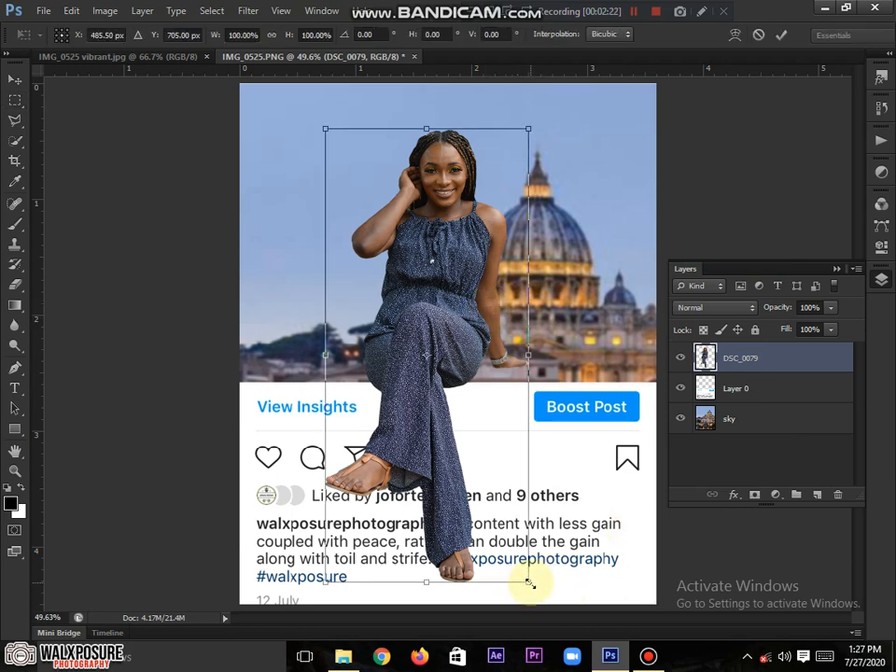
pyautogui.moveTo(529, 583); pyautogui.dragTo(515, 527)
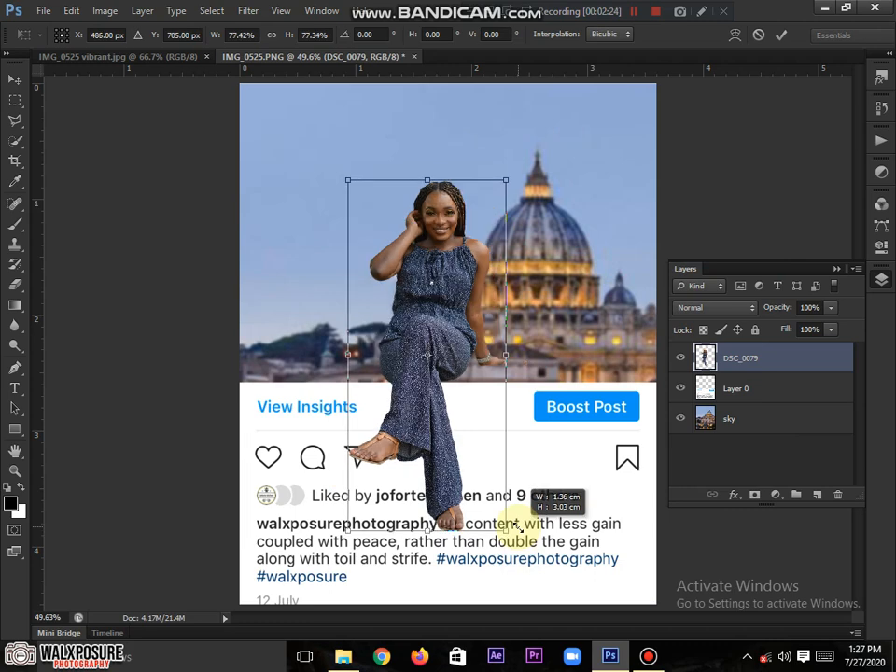
pyautogui.moveTo(490, 391); pyautogui.dragTo(506, 388)
pyautogui.press('Return')
pyautogui.press('m')
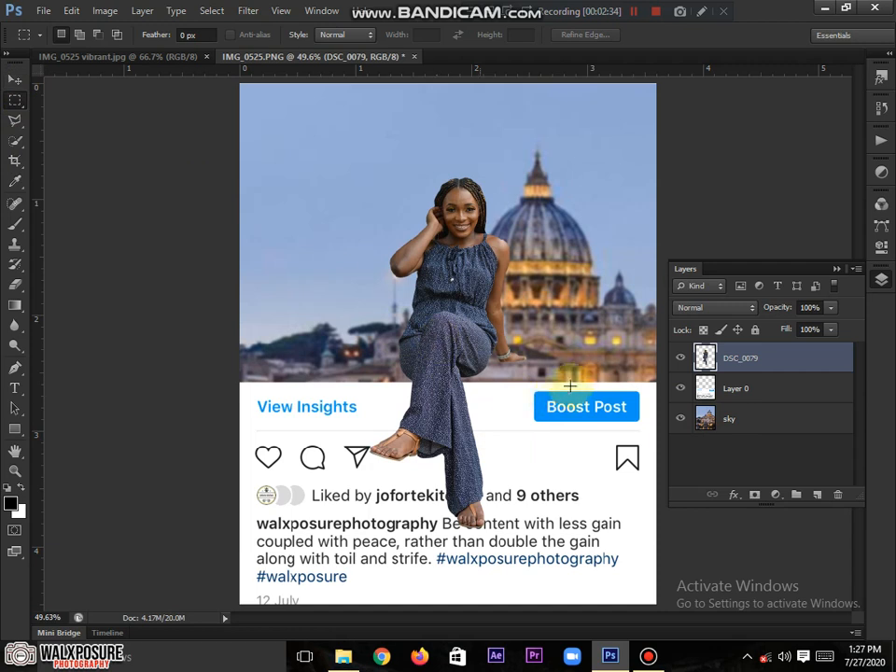
# - Create a new layer directly above Layer 0 and name it "leg shadows"
pyautogui.click(750, 392)
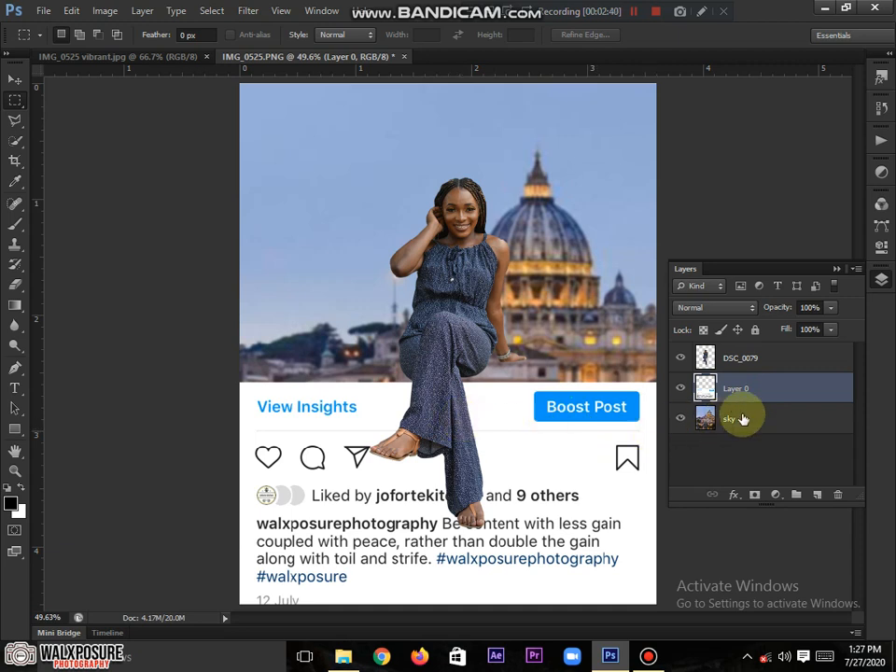
pyautogui.click(818, 496)
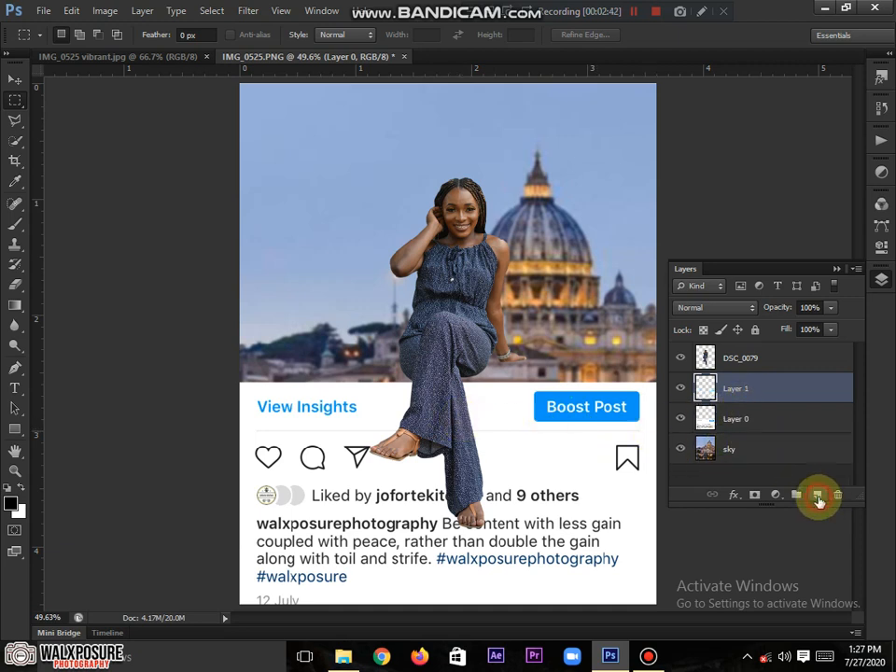
pyautogui.doubleClick(733, 390)
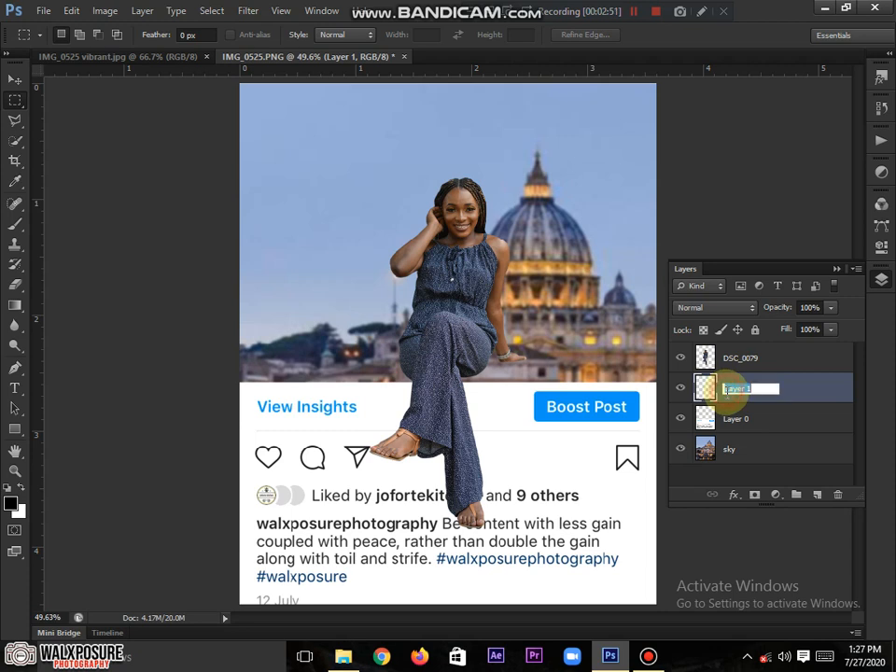
pyautogui.write('fg')
pyautogui.write(' sha')
pyautogui.write('dows')
pyautogui.press('Return')
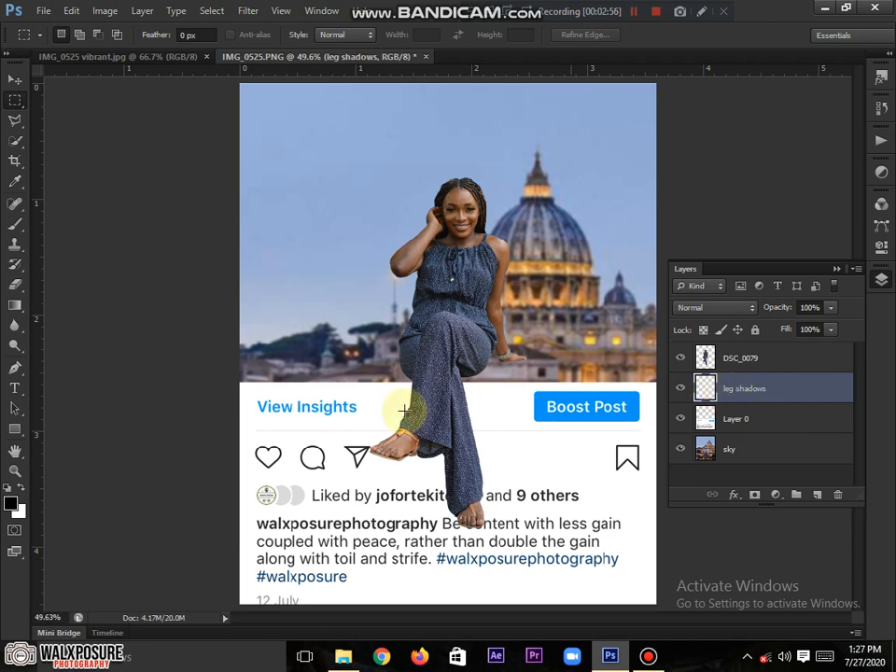
# - Paint a soft black shadow along the left edge of the raised leg and foot with a 25-pixel brush at 33% opacity
pyautogui.scroll(3, 408, 418)
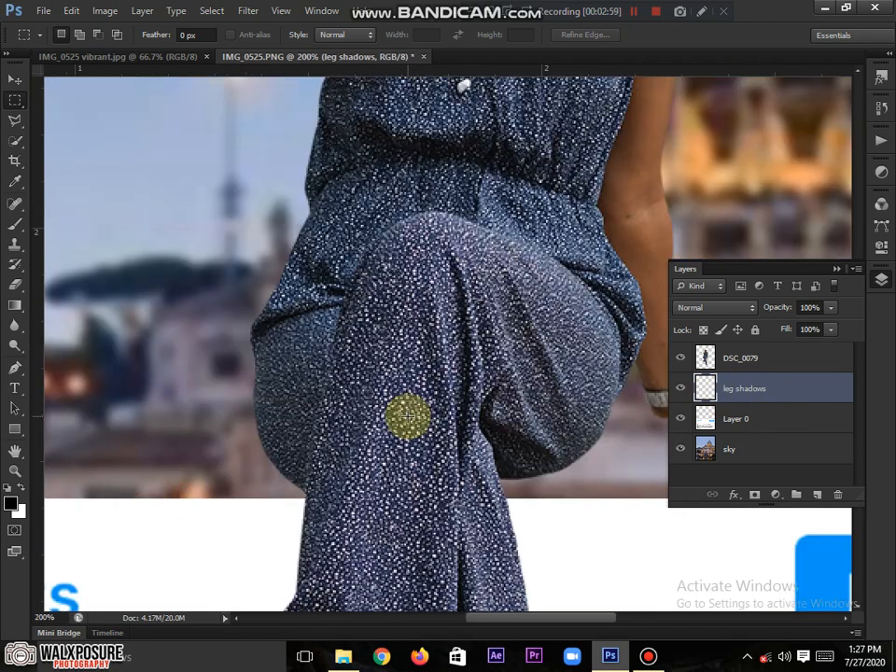
pyautogui.click(405, 424)
pyautogui.scroll(-5, 472, 243)
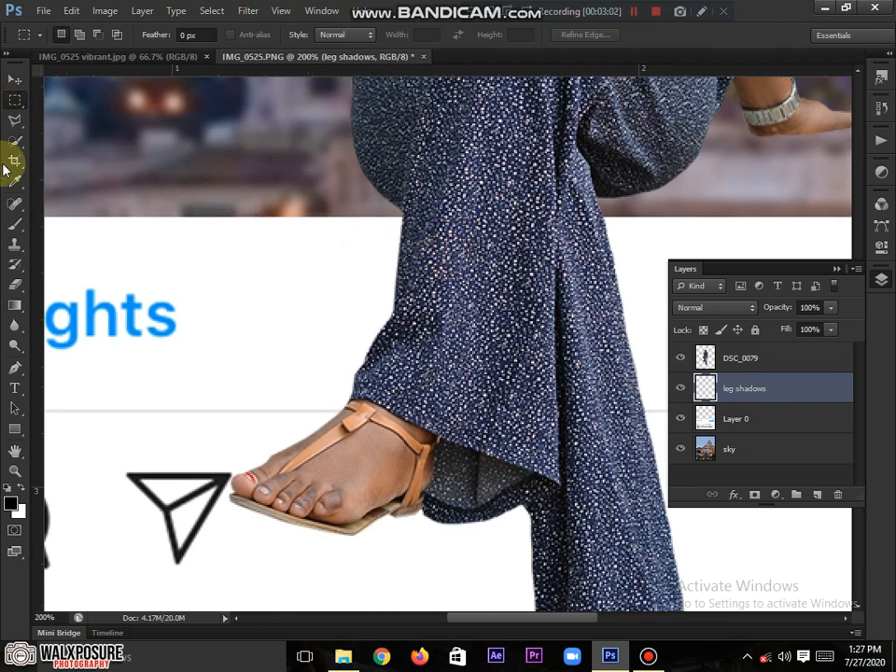
pyautogui.click(16, 225)
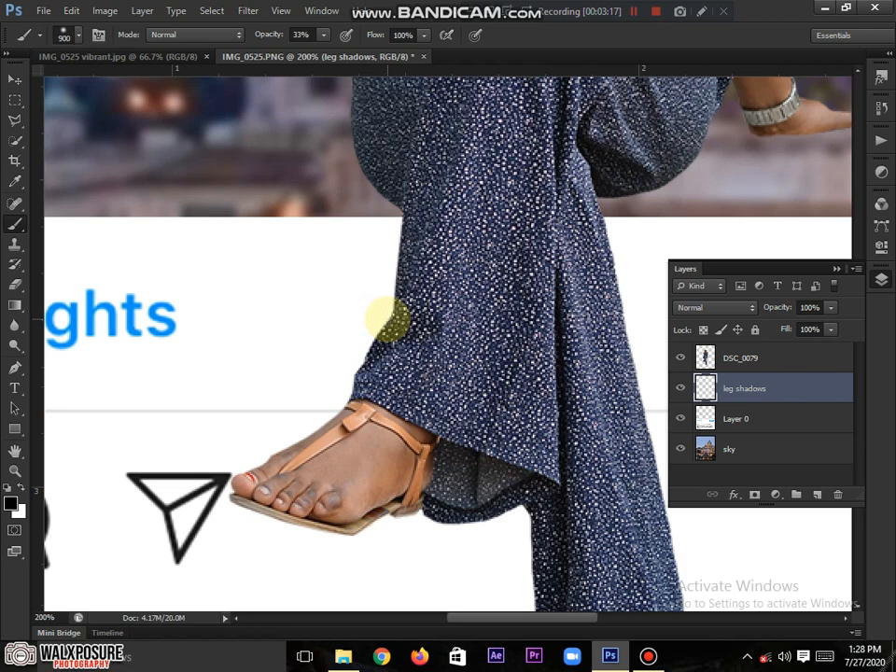
pyautogui.press('[')
pyautogui.press('[')
pyautogui.press('[')
pyautogui.press('[')
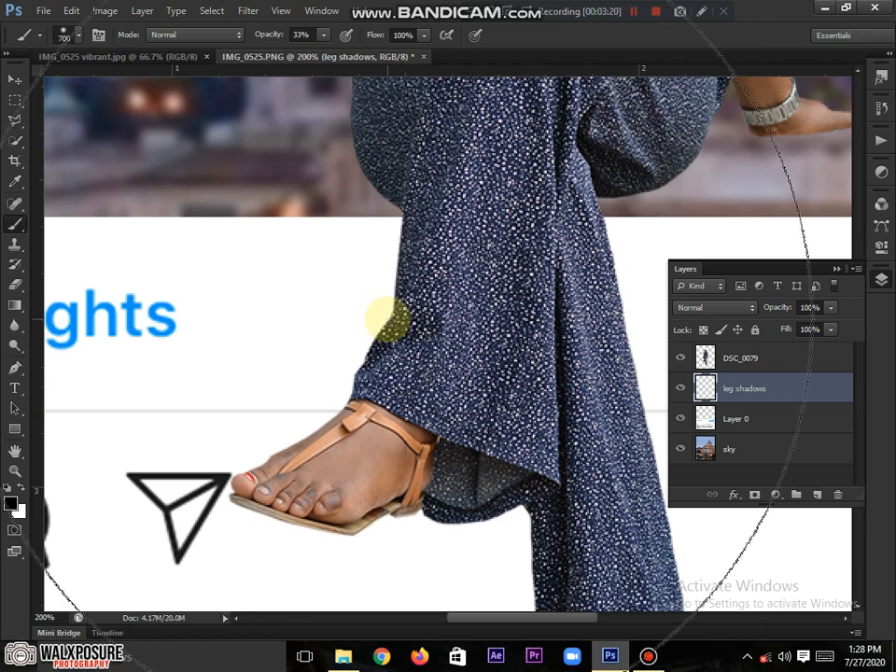
pyautogui.press('[')
pyautogui.press('[')
pyautogui.press('[')
pyautogui.press('[')
pyautogui.press('[')
pyautogui.press('[')
pyautogui.press('[')
pyautogui.press('[')
pyautogui.press('[')
pyautogui.press('[')
pyautogui.press('[')
pyautogui.press('[')
pyautogui.press('[')
pyautogui.press('[')
pyautogui.press('[')
pyautogui.press('[')
pyautogui.press('[')
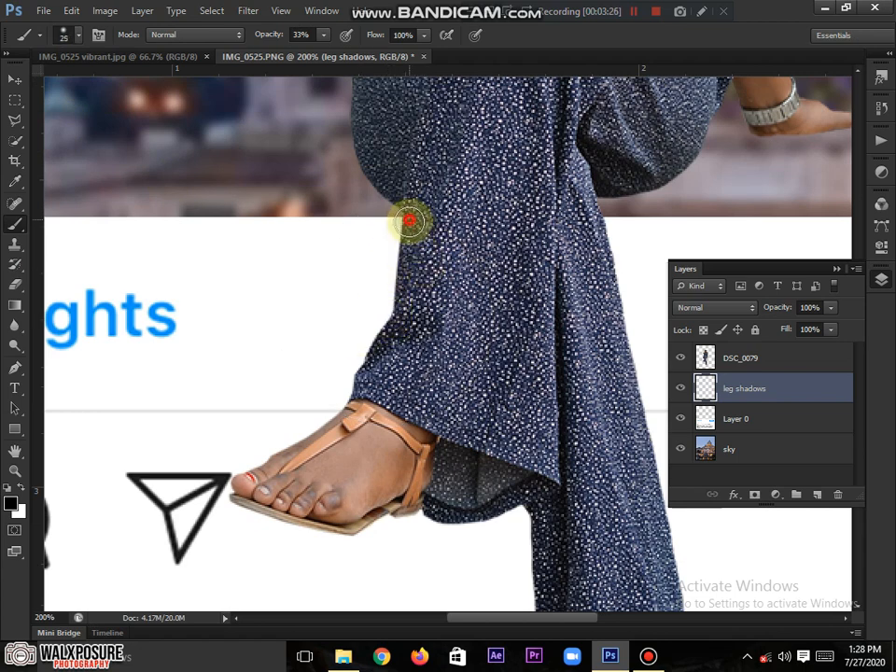
pyautogui.moveTo(409, 221)
pyautogui.mouseDown()
pyautogui.moveTo(399, 305)
pyautogui.moveTo(323, 433)
pyautogui.mouseUp()
pyautogui.moveTo(289, 453)
pyautogui.mouseDown()
pyautogui.moveTo(248, 477)
pyautogui.moveTo(400, 410)
pyautogui.mouseUp()
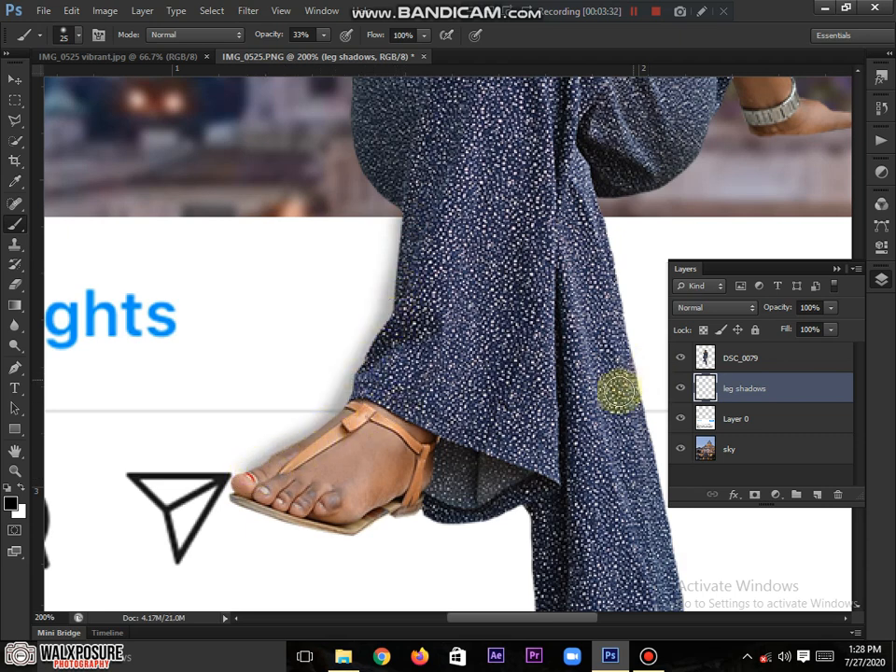
# - Paint a matching shadow along the left edge of the lower leg, from beneath the raised trouser hem to the foot
pyautogui.scroll(-5, 457, 296)
pyautogui.hscroll(3, 456, 296)
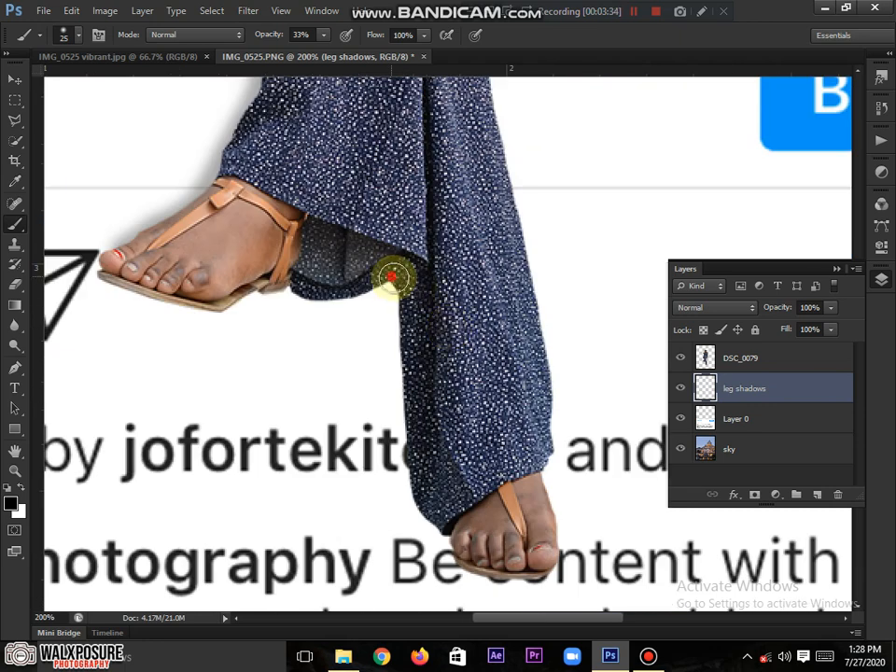
pyautogui.moveTo(394, 271)
pyautogui.mouseDown()
pyautogui.moveTo(406, 316)
pyautogui.moveTo(414, 477)
pyautogui.moveTo(440, 529)
pyautogui.mouseUp()
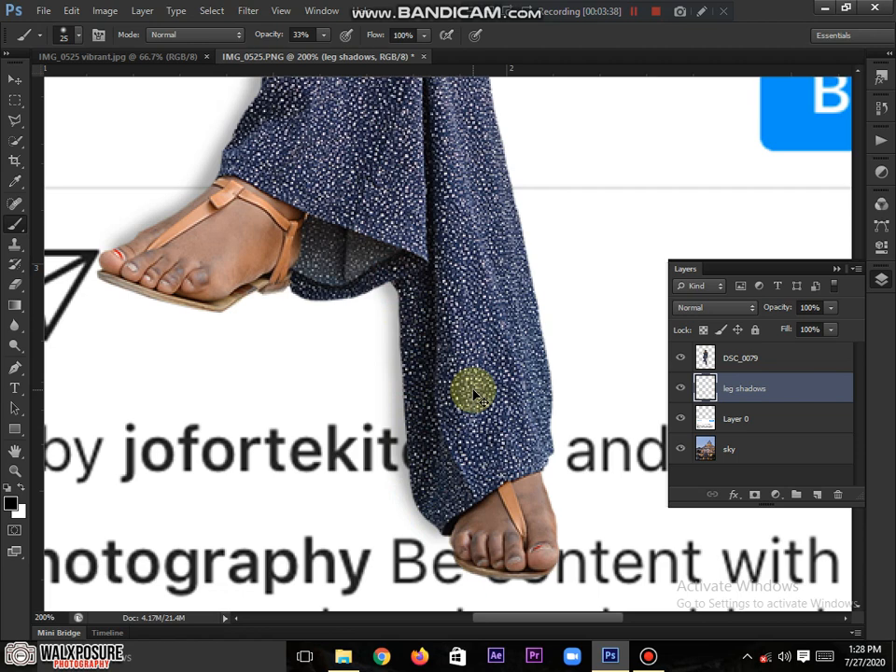
pyautogui.hotkey('ctrl', '0')
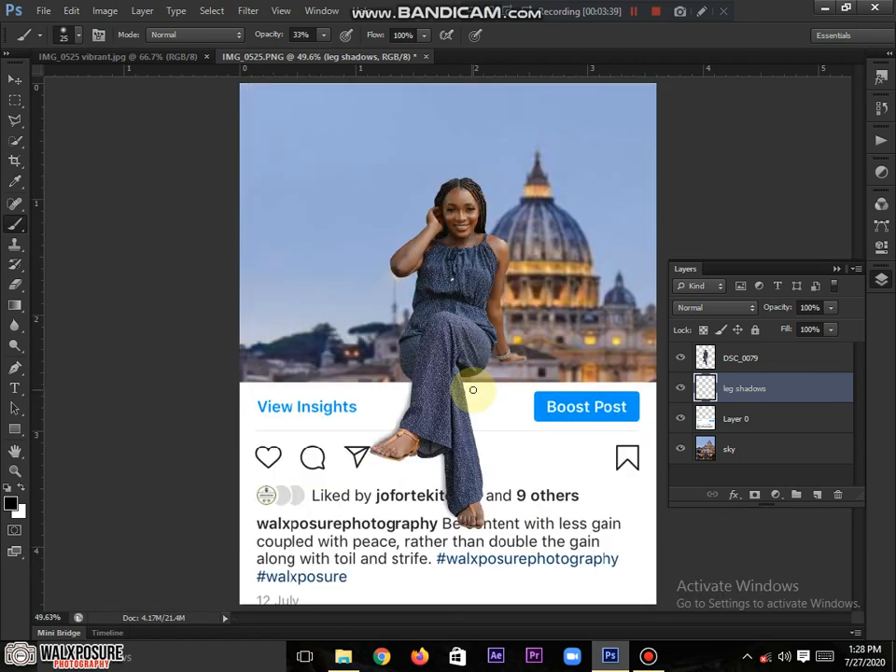
pyautogui.press('v')
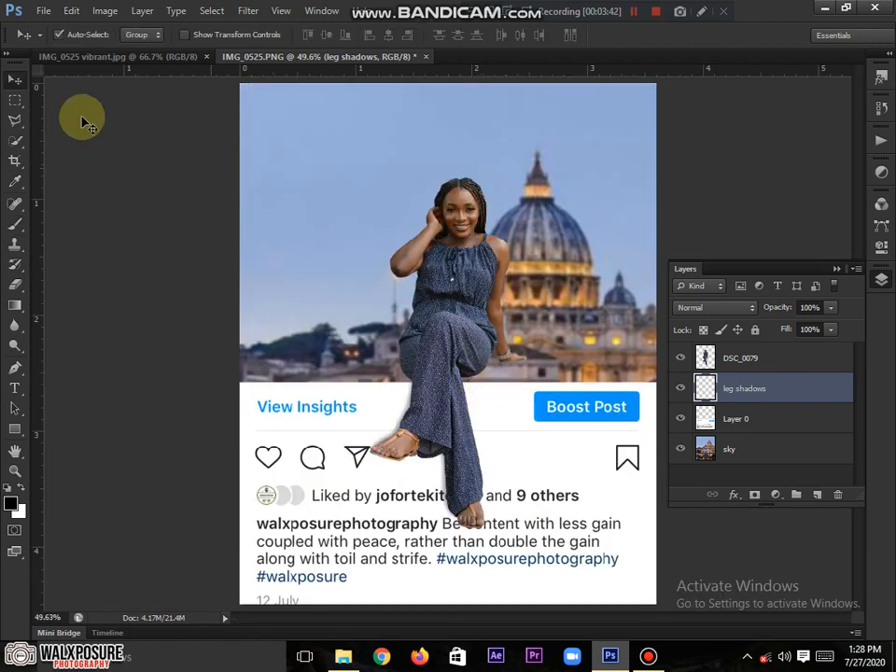
pyautogui.click(9, 81)
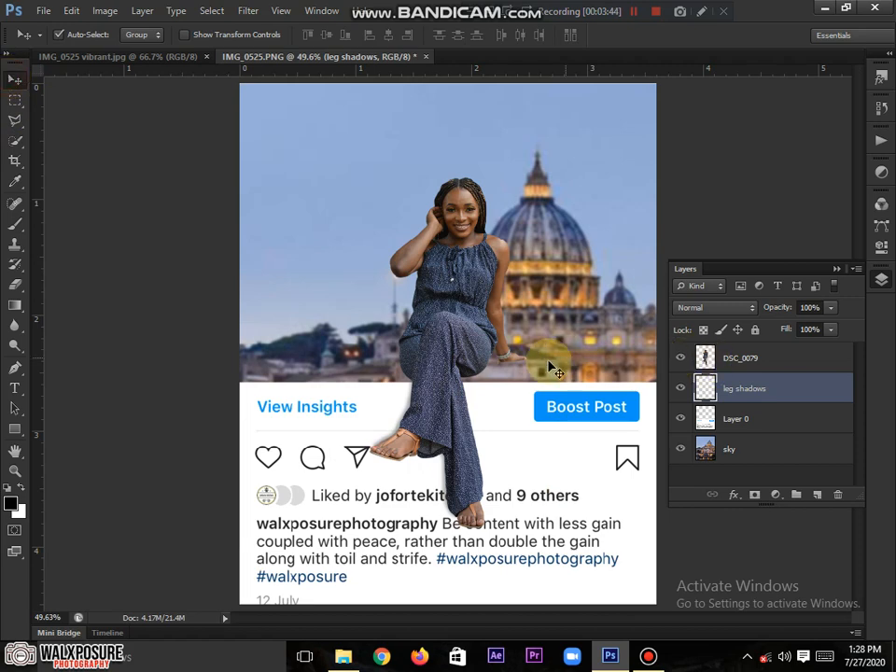
pyautogui.scroll(4, 515, 373)
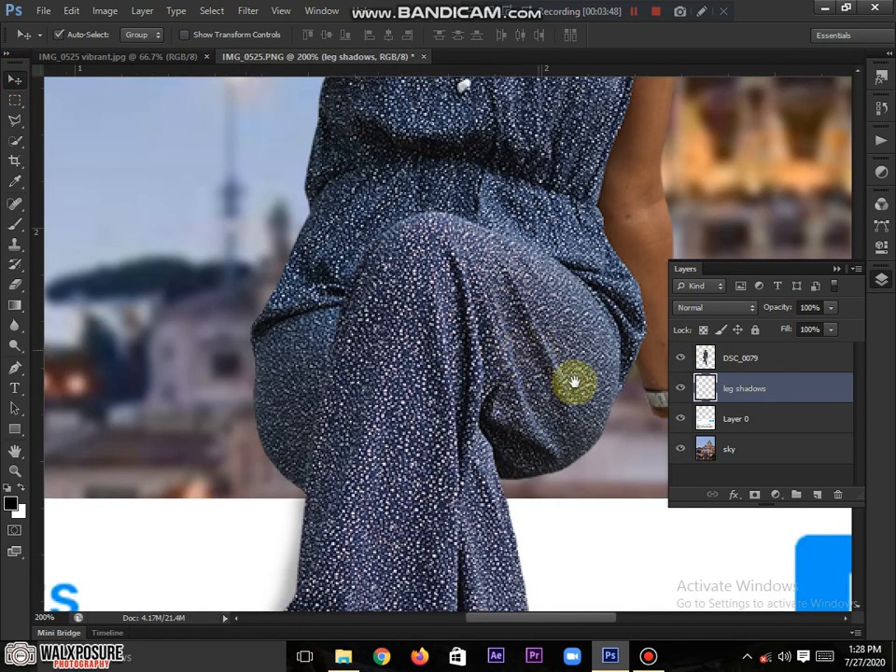
pyautogui.moveTo(574, 376); pyautogui.dragTo(402, 256)
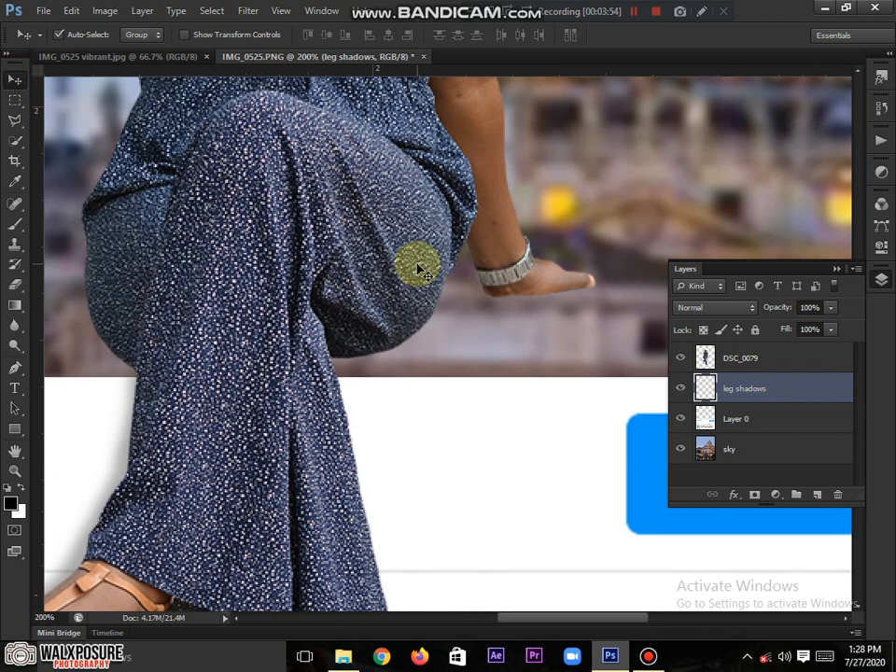
pyautogui.hotkey('ctrl', '0')
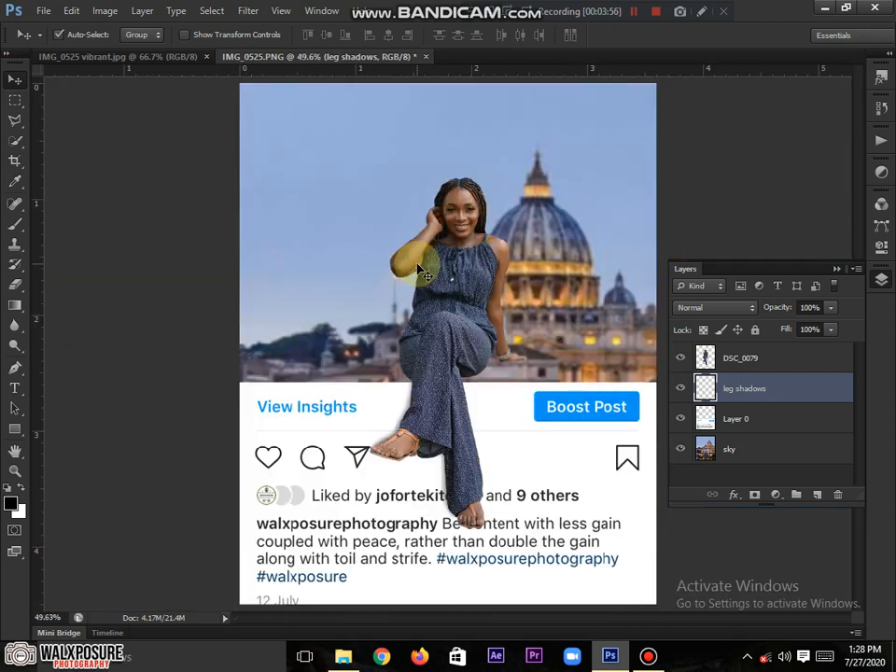
pyautogui.press('m')
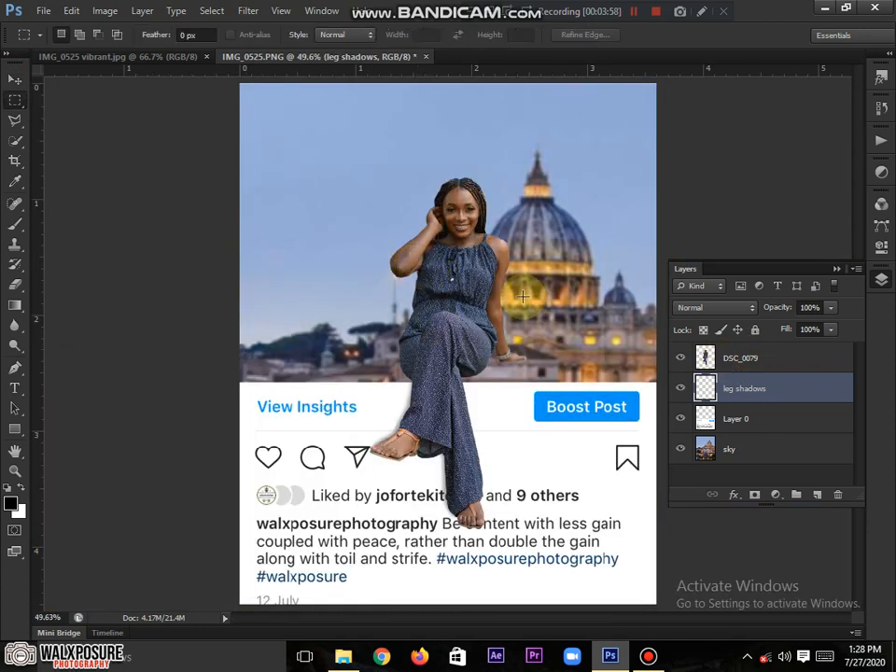
# - Draw a white rectangle about 1118 by 225 px across the full canvas width, overlapping the post frame's upper edge behind the woman
pyautogui.click(13, 434)
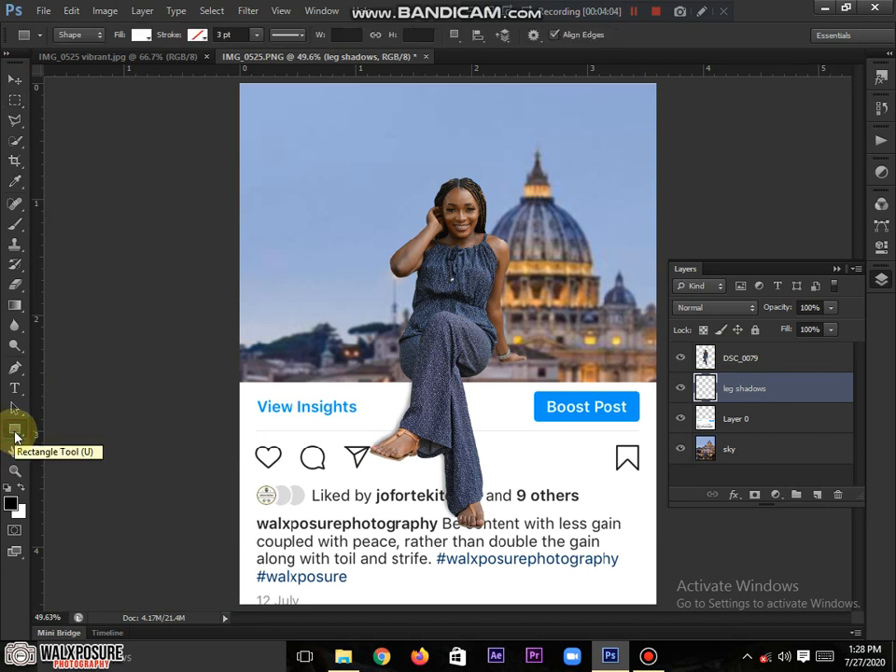
pyautogui.rightClick(15, 435)
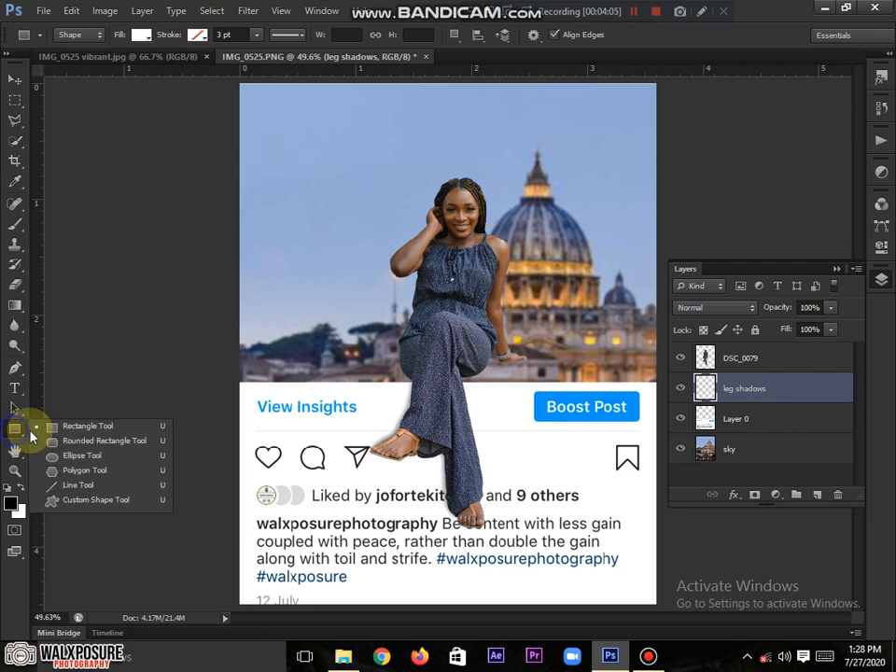
pyautogui.click(107, 433)
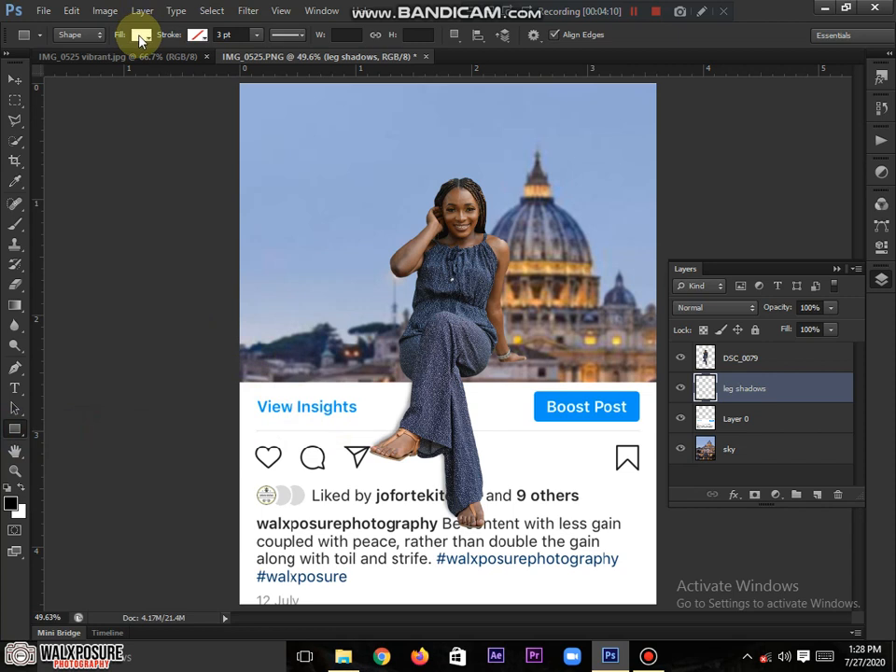
pyautogui.moveTo(235, 343); pyautogui.dragTo(662, 425)
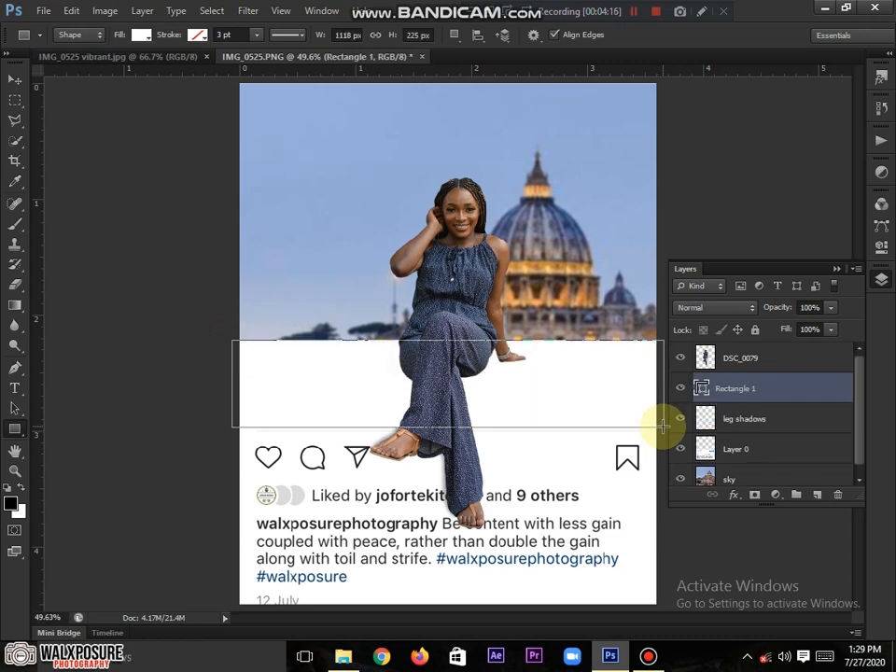
# - Rasterize the Rectangle 1 layer and move it between Layer 0 and the sky layer
pyautogui.rightClick(737, 388)
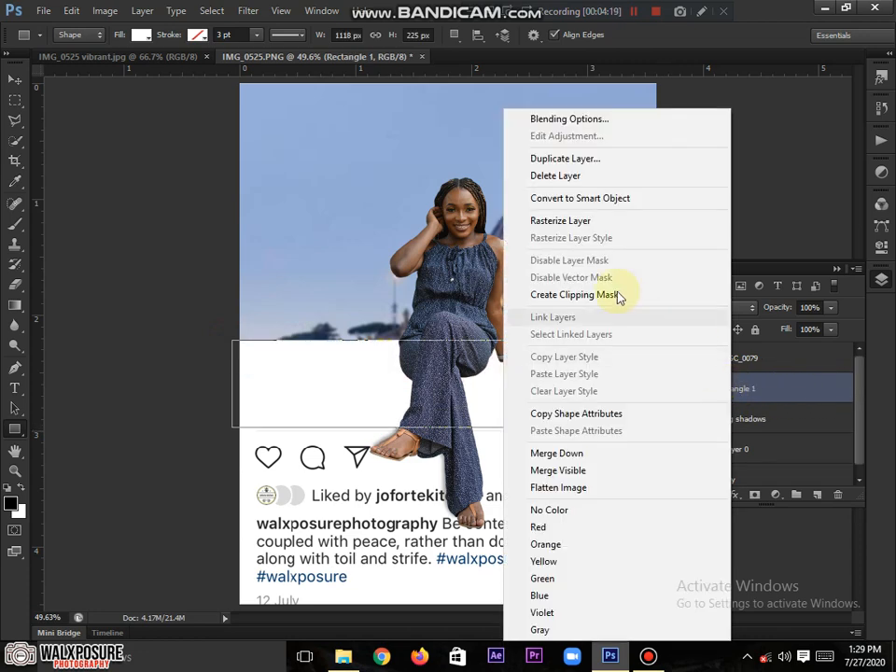
pyautogui.click(580, 220)
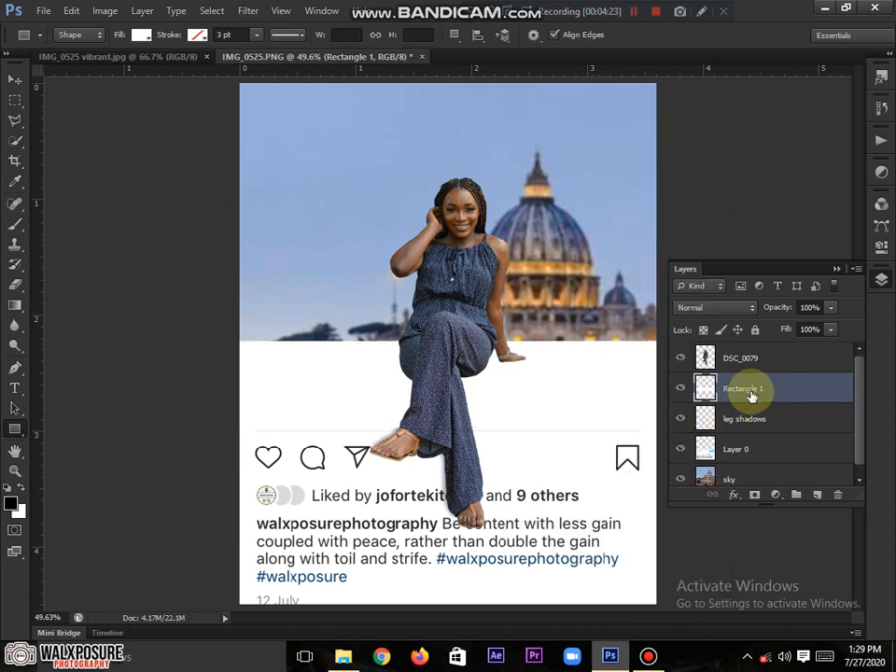
pyautogui.moveTo(766, 392); pyautogui.dragTo(779, 472)
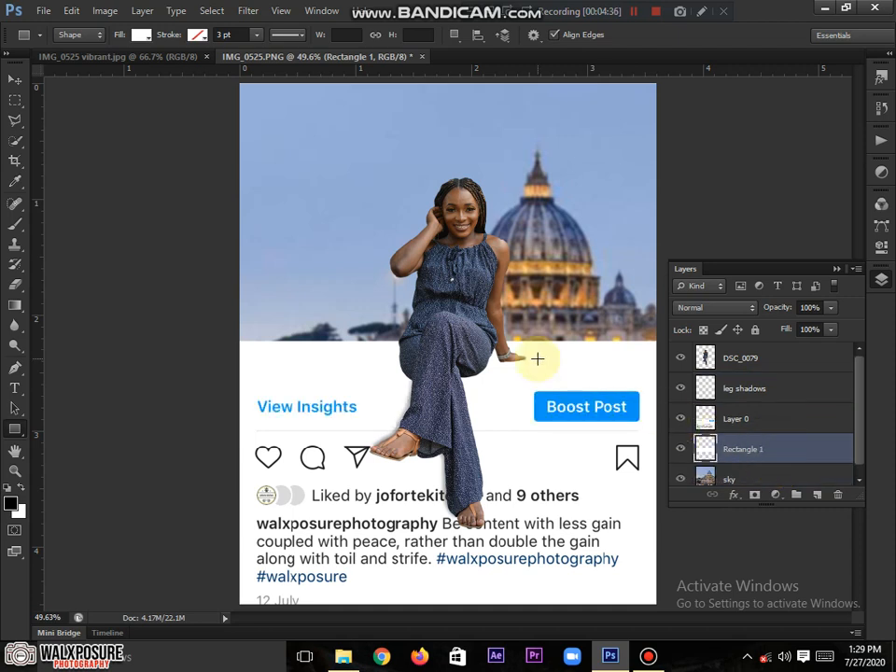
# - Nudge the Rectangle 1 layer down until its upper edge lines up just above the watch on the woman's resting hand
pyautogui.click(14, 80)
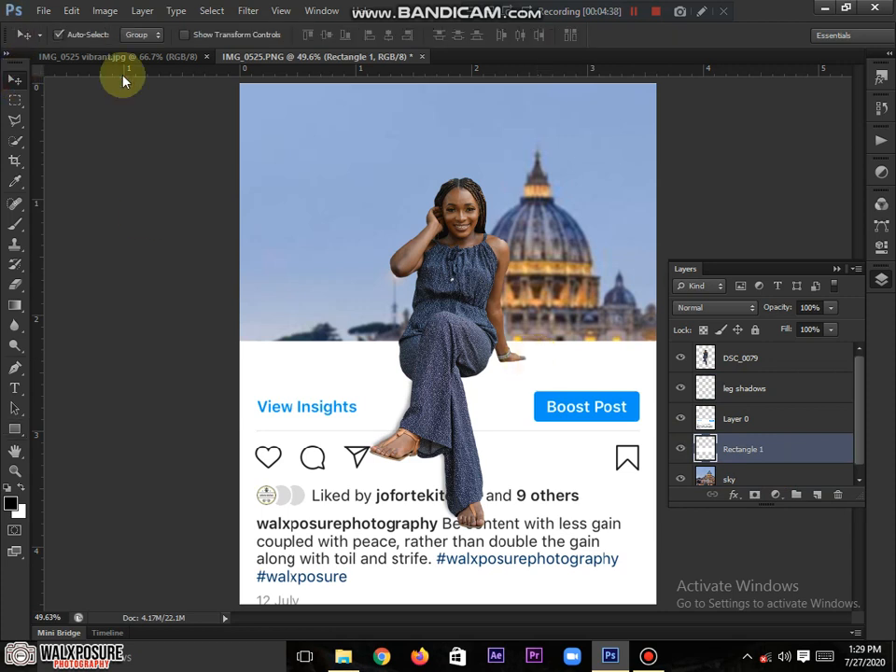
pyautogui.click(746, 452)
pyautogui.press('Down')
pyautogui.press('Down')
pyautogui.press('Down')
pyautogui.press('Down')
pyautogui.press('Down')
pyautogui.press('Down')
pyautogui.press('Down')
pyautogui.press('Down')
pyautogui.press('Down')
pyautogui.press('Down')
pyautogui.press('Down')
pyautogui.press('Down')
pyautogui.press('Down')
pyautogui.press('Down')
pyautogui.press('Down')
pyautogui.press('Down')
pyautogui.press('Down')
pyautogui.press('Down')
pyautogui.press('Down')
pyautogui.press('Down')
pyautogui.press('Down')
pyautogui.press('Down')
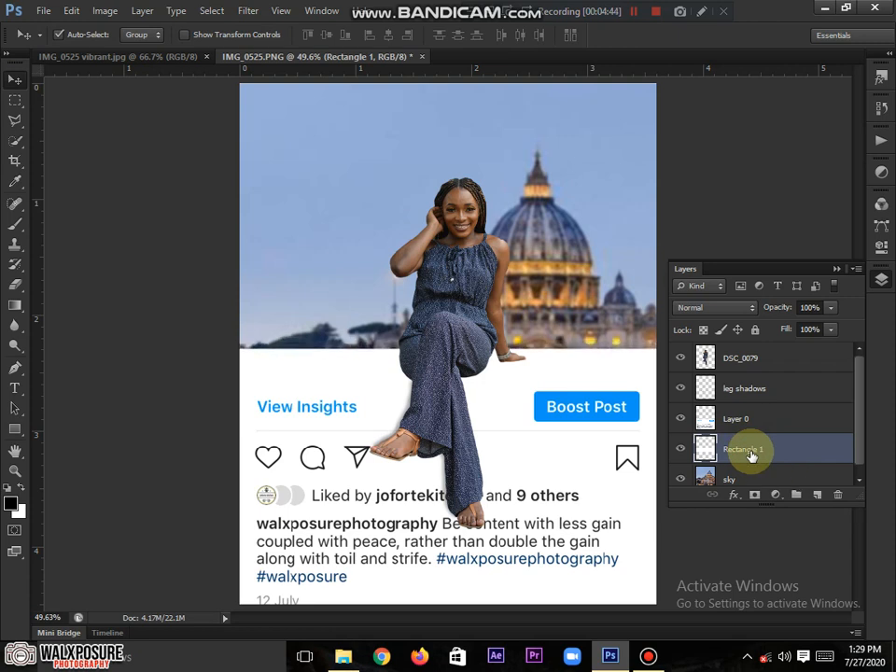
pyautogui.press('Down')
pyautogui.press('Down')
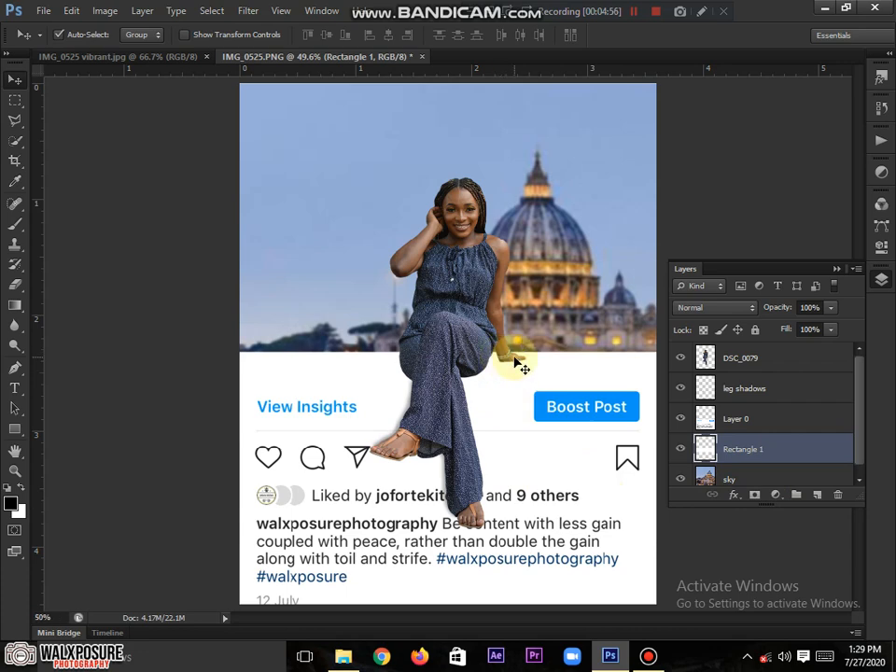
pyautogui.scroll(3, 521, 367)
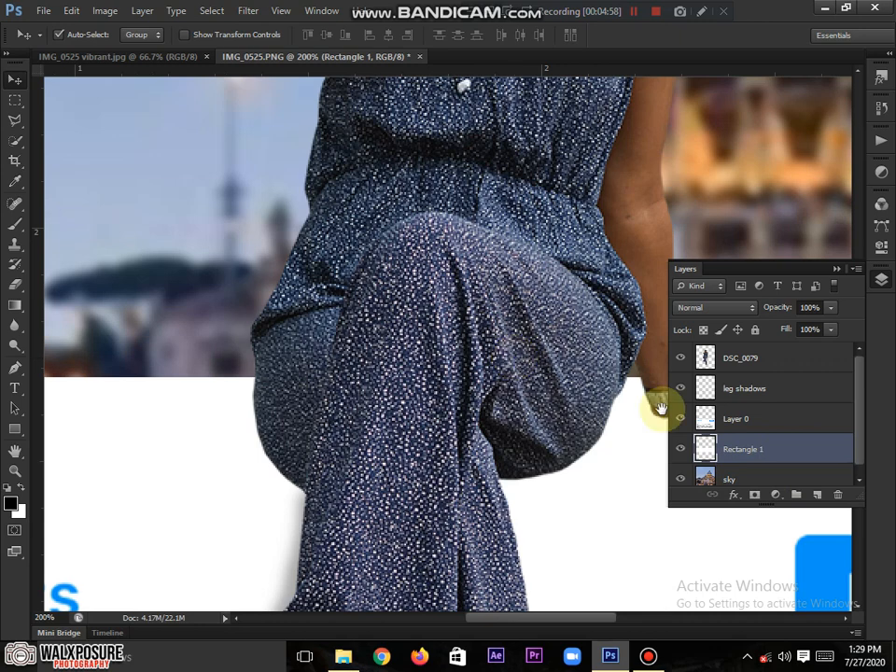
pyautogui.scroll(2, 566, 373)
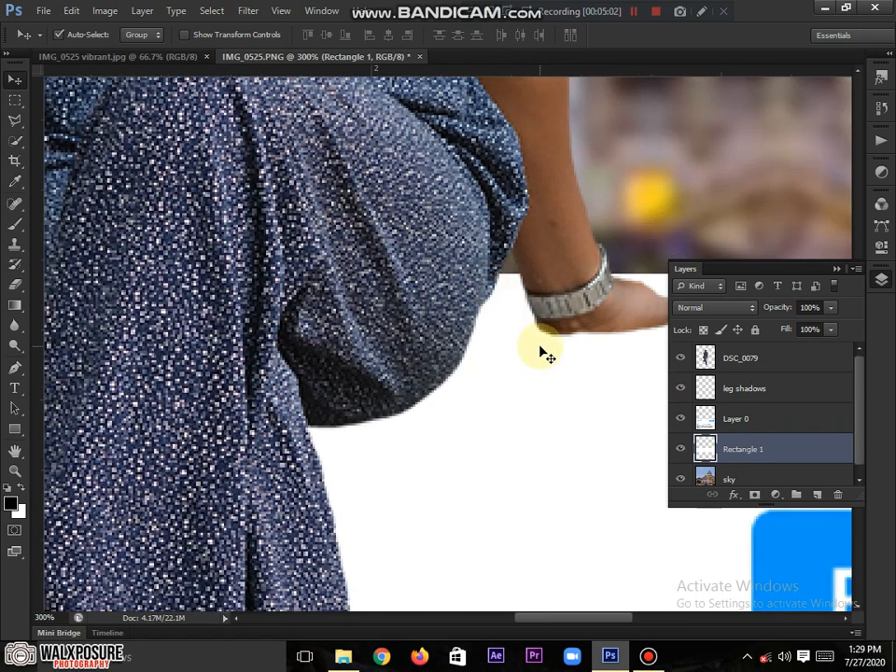
pyautogui.scroll(-1, 540, 353)
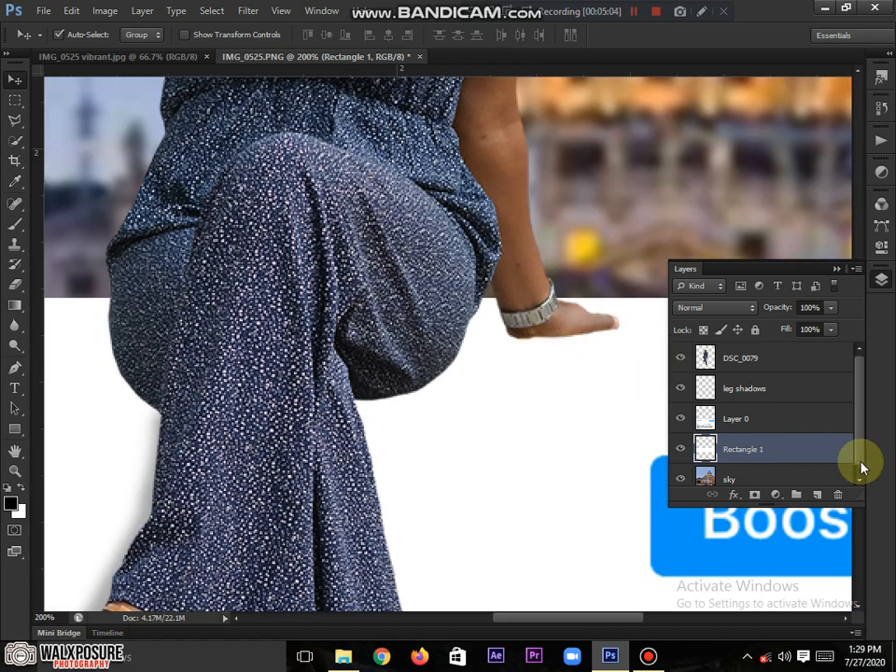
# - Add a new layer named "hand shadow" directly above the Rectangle 1 layer
pyautogui.click(818, 498)
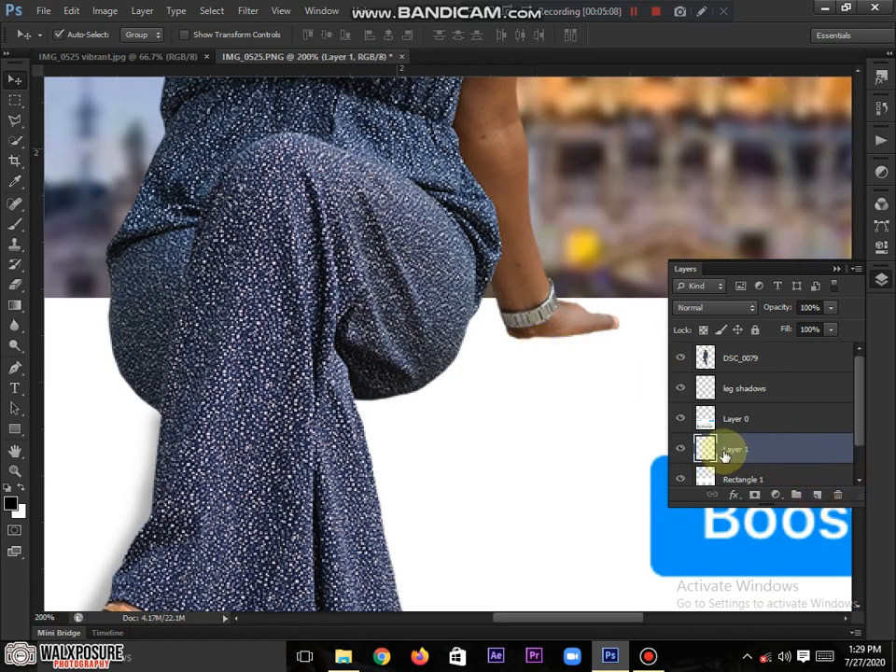
pyautogui.doubleClick(728, 450)
pyautogui.write('hand shadow')
pyautogui.press('Return')
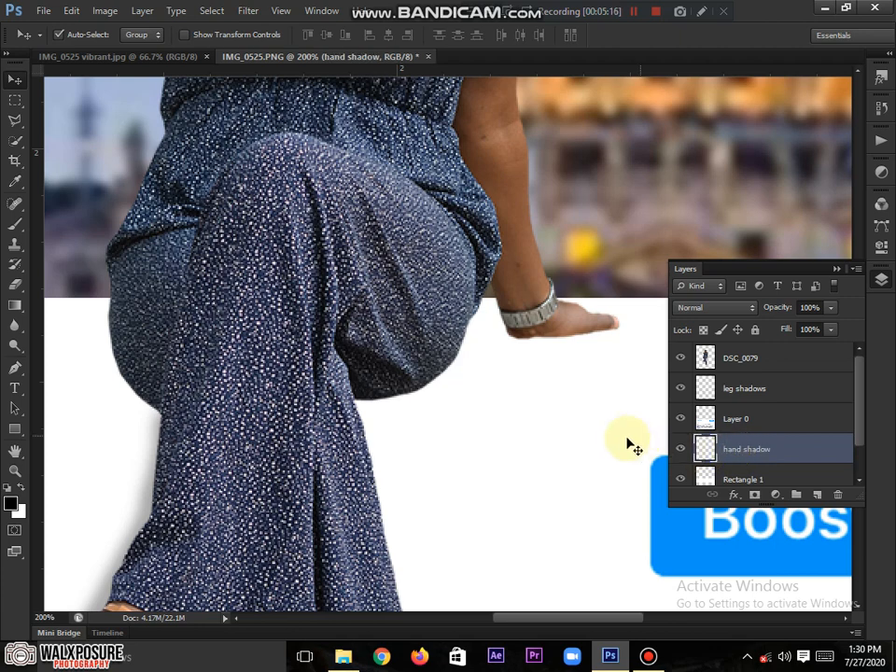
# - Paint a soft black shadow beneath the resting hand, from the trouser edge to the fingertips, with a 9 px brush at 33% opacity
pyautogui.click(15, 224)
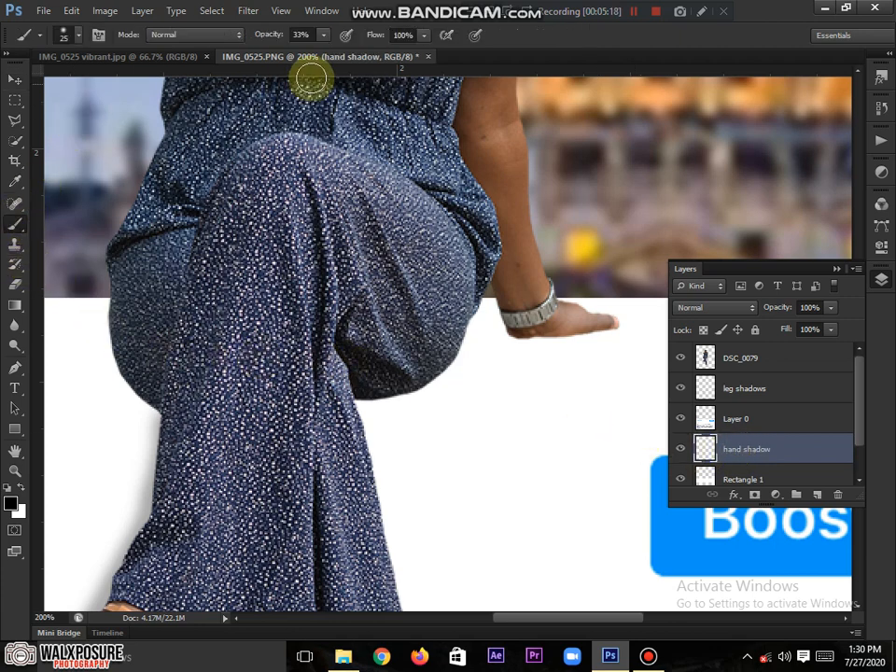
pyautogui.click(77, 31)
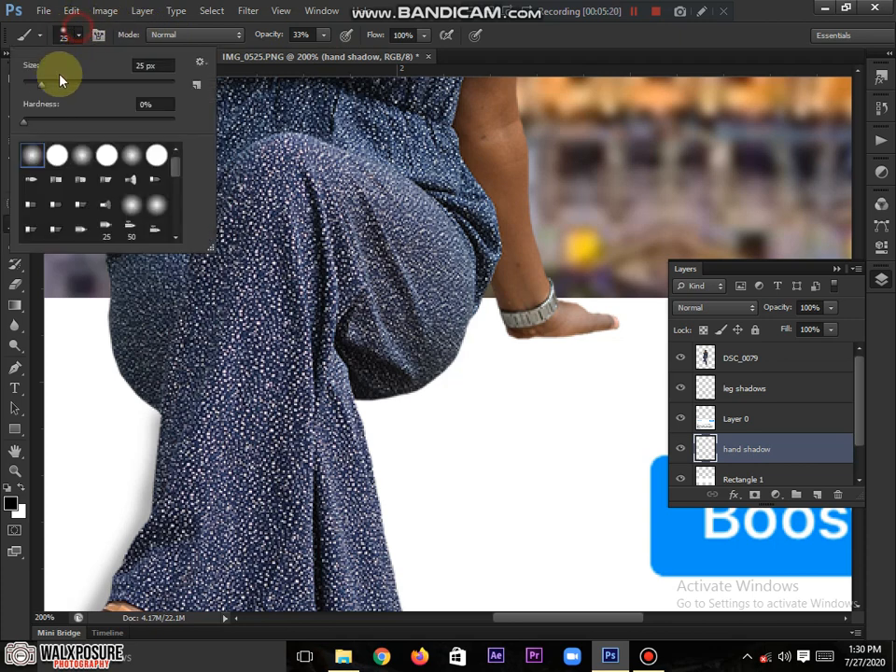
pyautogui.click(37, 103)
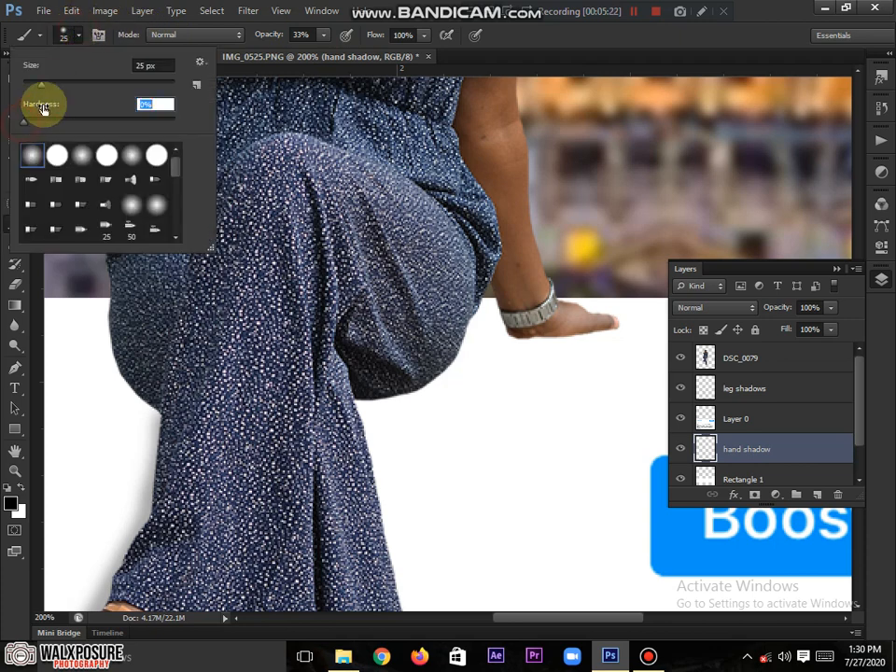
pyautogui.click(79, 33)
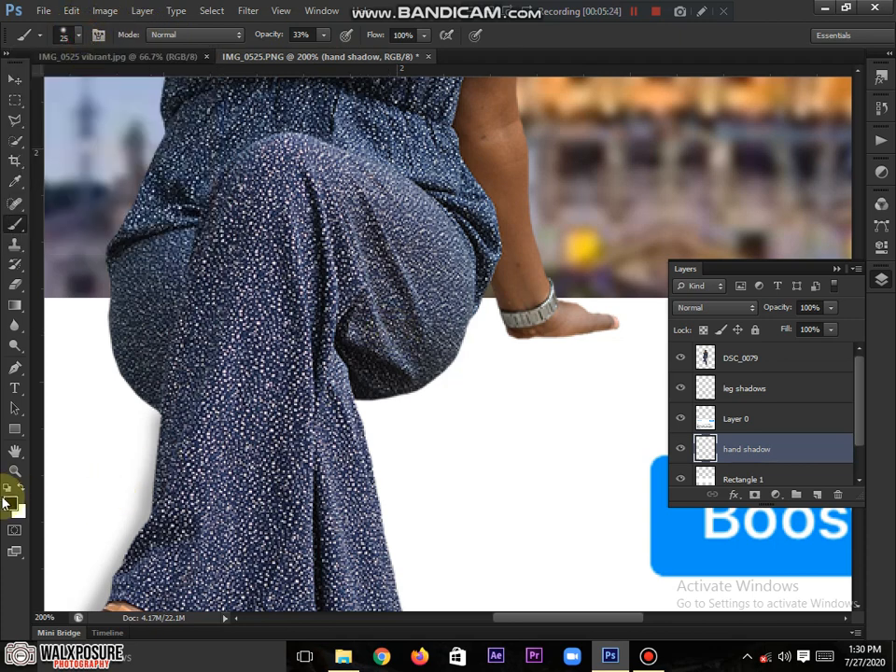
pyautogui.click(5, 490)
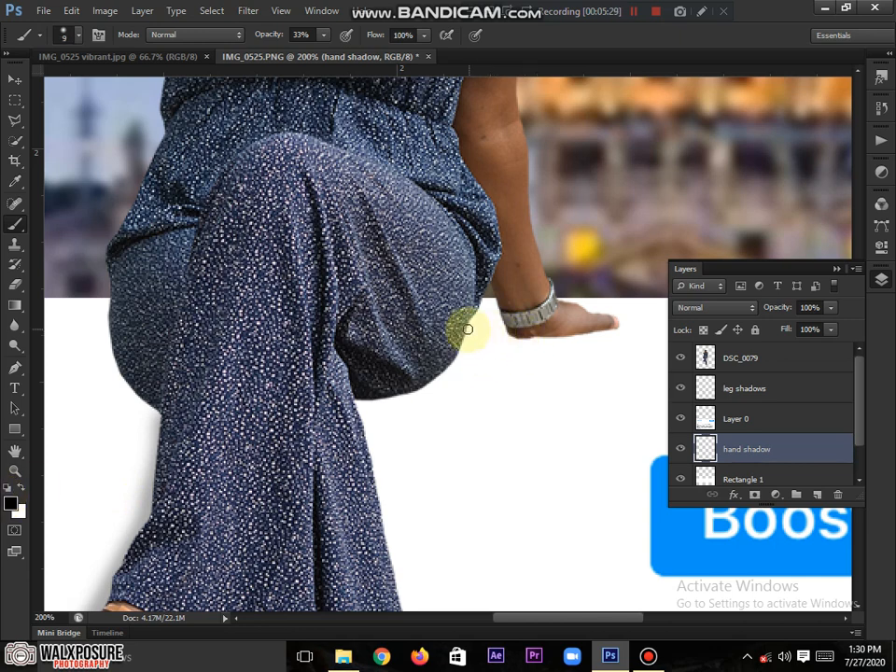
pyautogui.moveTo(466, 332)
pyautogui.mouseDown()
pyautogui.moveTo(511, 334)
pyautogui.moveTo(540, 346)
pyautogui.moveTo(516, 340)
pyautogui.moveTo(599, 332)
pyautogui.mouseUp()
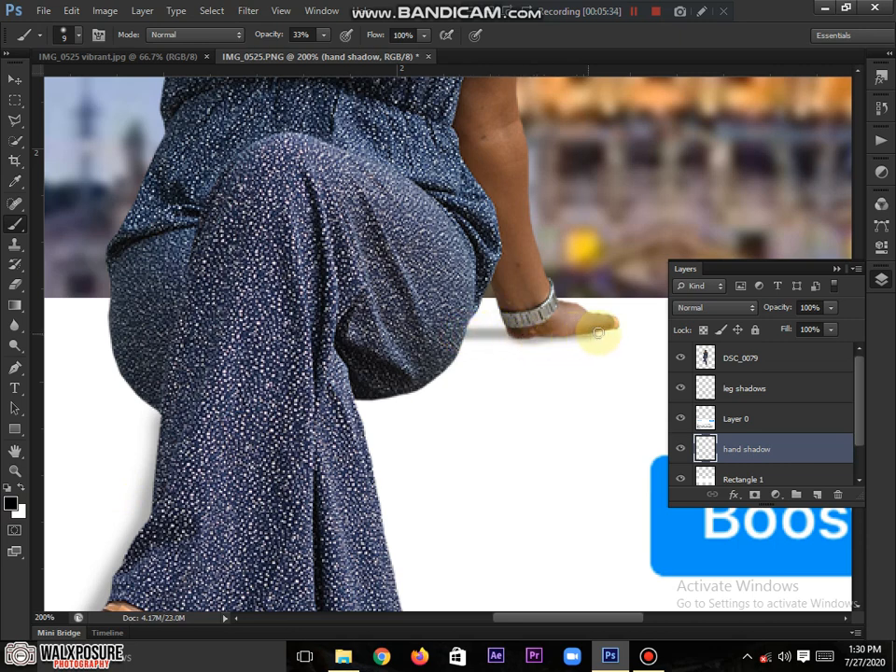
pyautogui.hotkey('ctrl', '0')
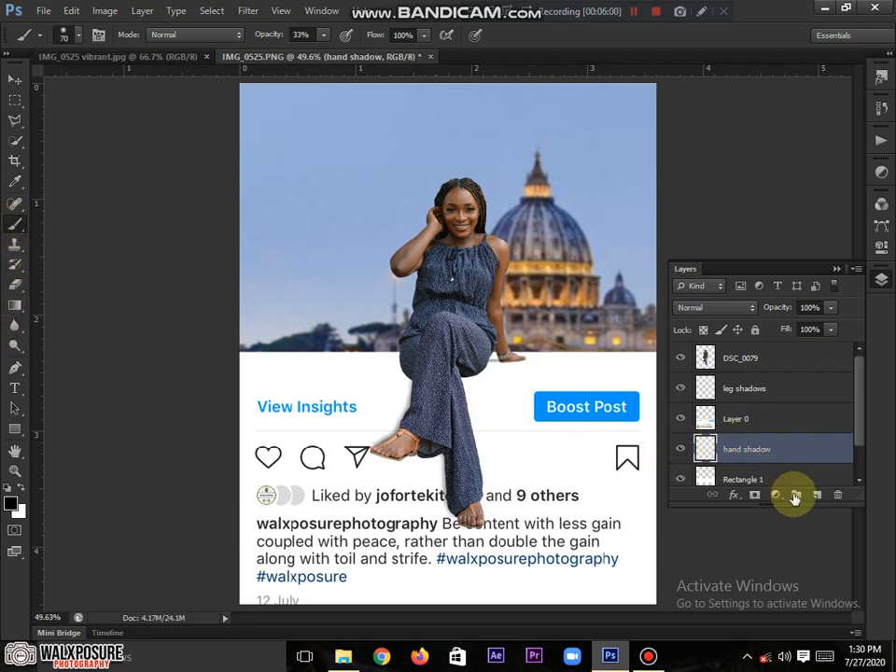
# - Add a new layer named "gradient" and place it between the hand shadow and Rectangle 1 layers
pyautogui.scroll(-1, 807, 473)
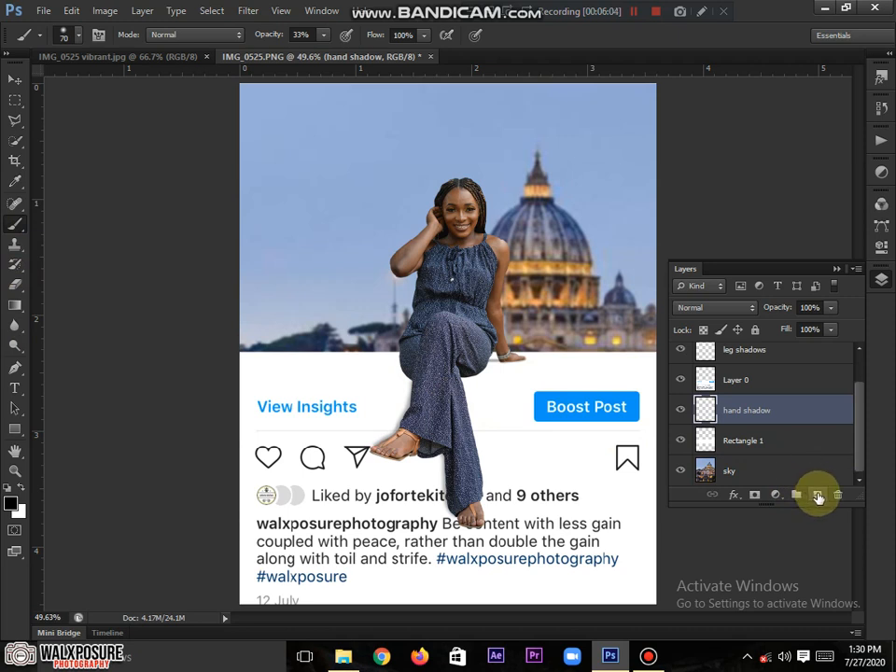
pyautogui.click(818, 496)
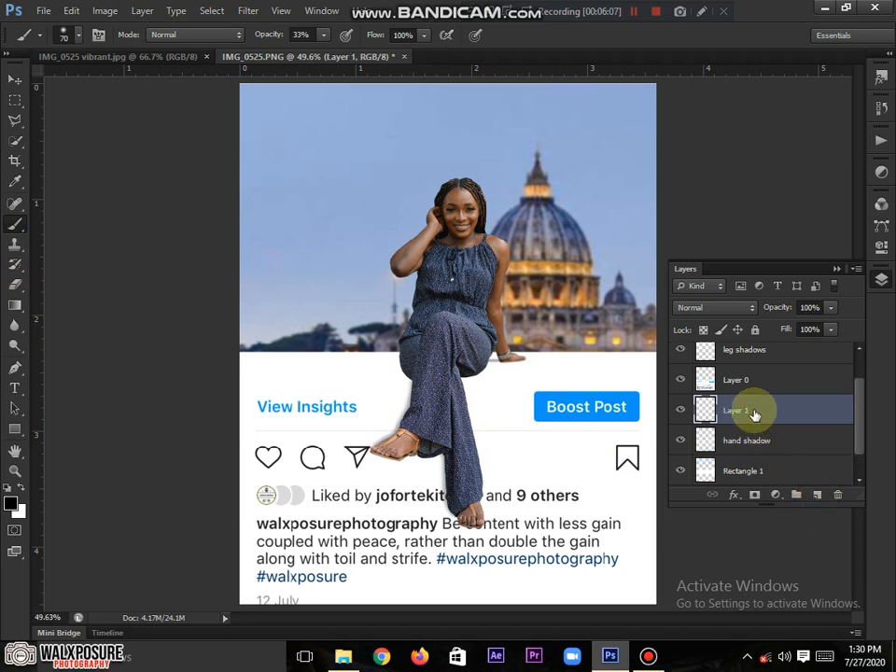
pyautogui.moveTo(763, 410); pyautogui.dragTo(763, 447)
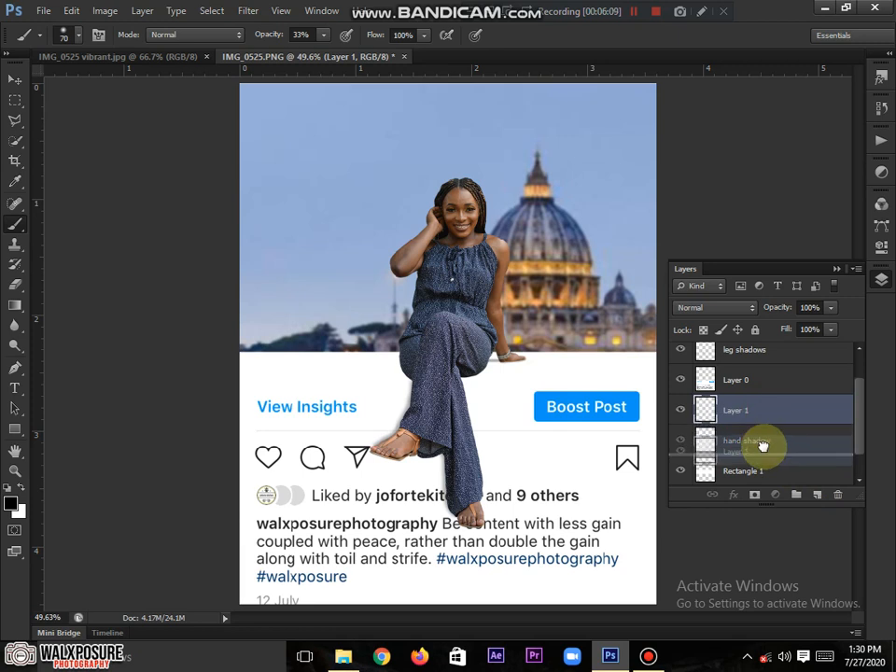
pyautogui.moveTo(763, 447); pyautogui.dragTo(765, 450)
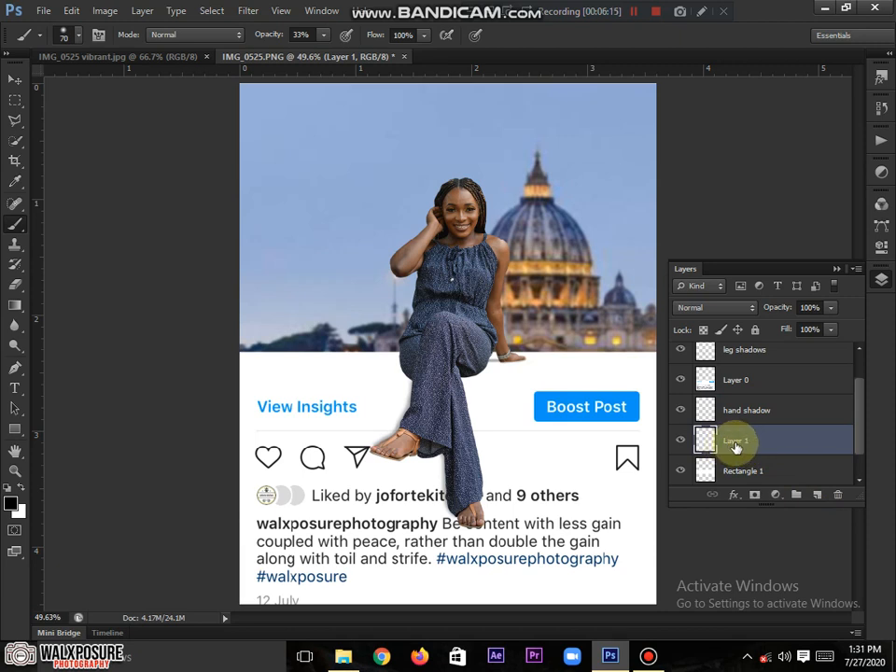
pyautogui.doubleClick(734, 443)
pyautogui.write('gra')
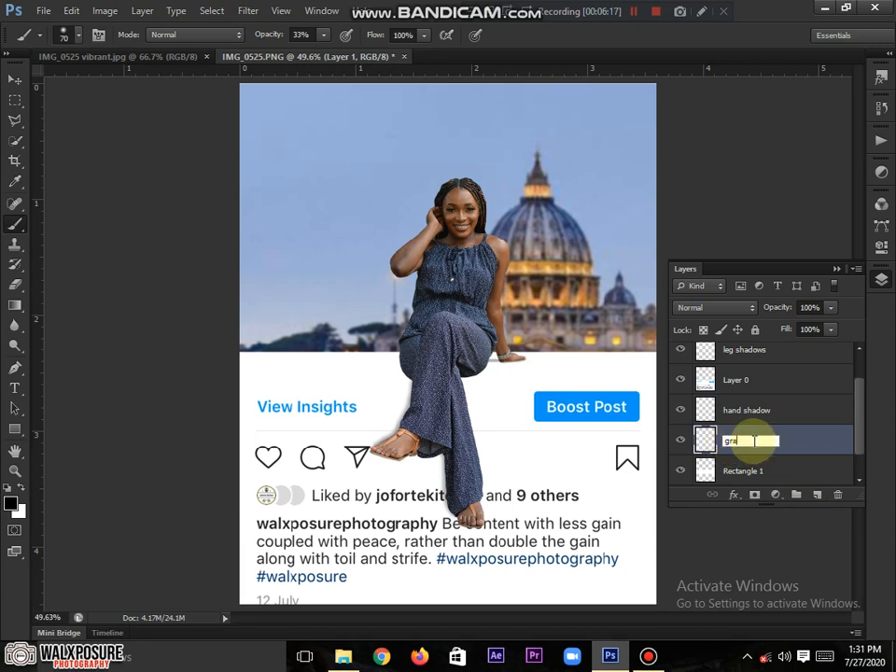
pyautogui.write('dient')
pyautogui.press('Return')
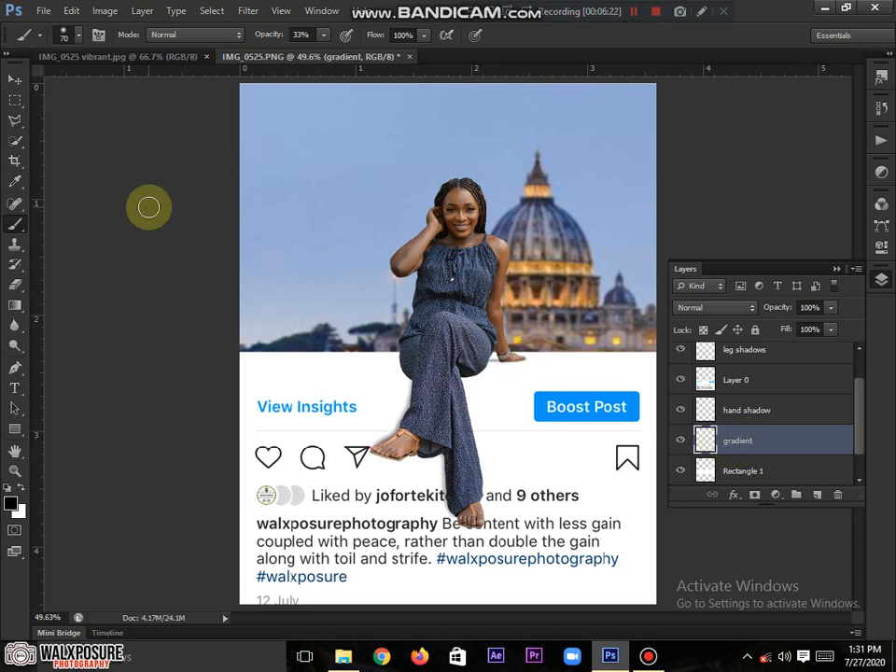
# - Draw a radial Foreground to Background gradient from beside the thigh to the resting hand, and clip the gradient layer to Rectangle 1
pyautogui.click(19, 306)
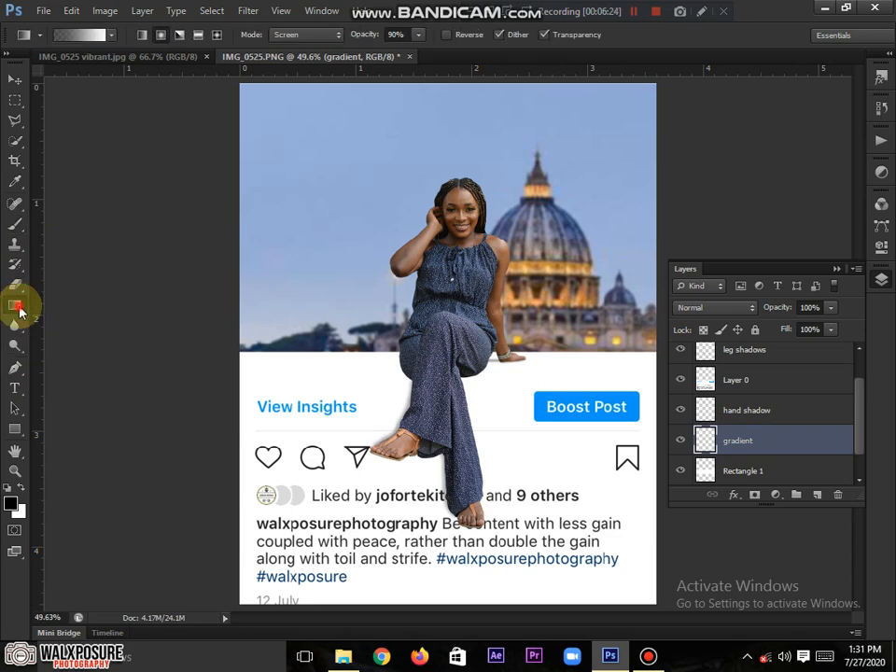
pyautogui.click(91, 34)
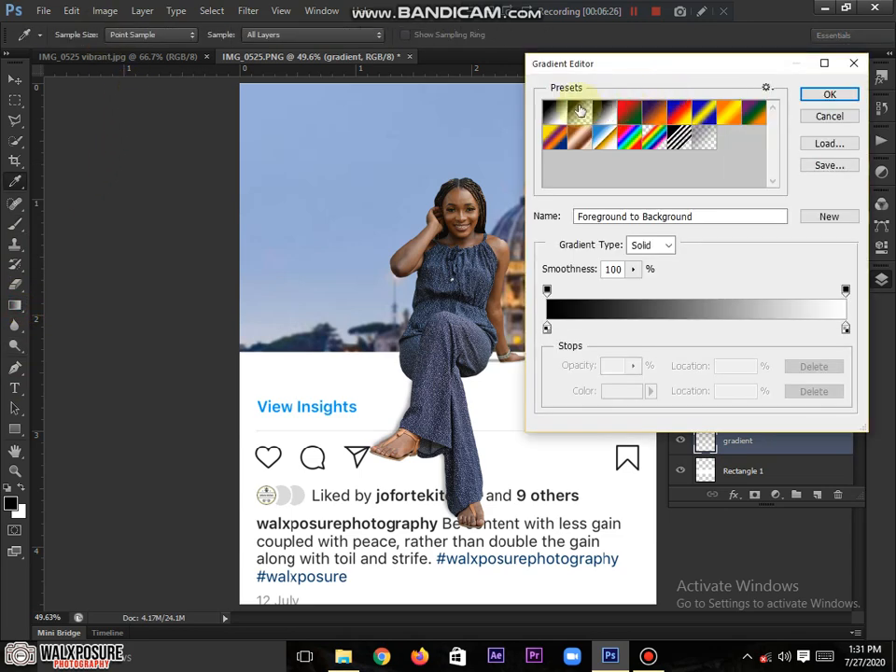
pyautogui.click(832, 96)
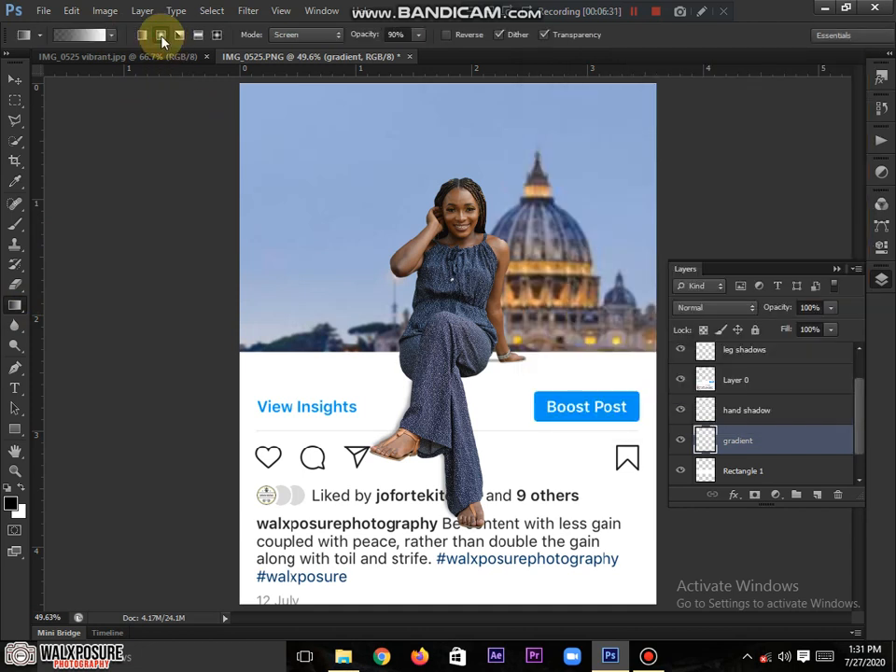
pyautogui.click(162, 35)
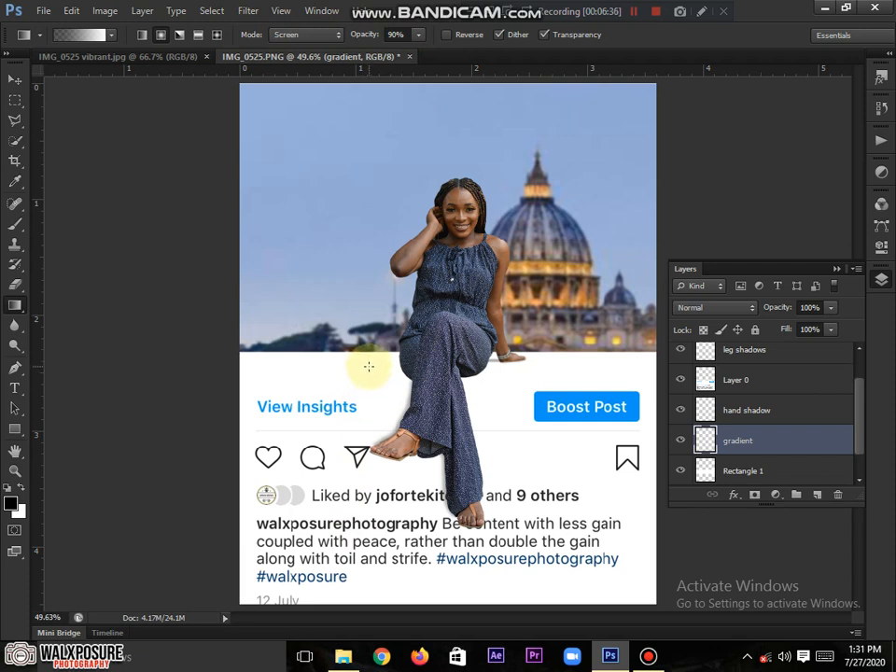
pyautogui.moveTo(369, 368); pyautogui.dragTo(501, 369)
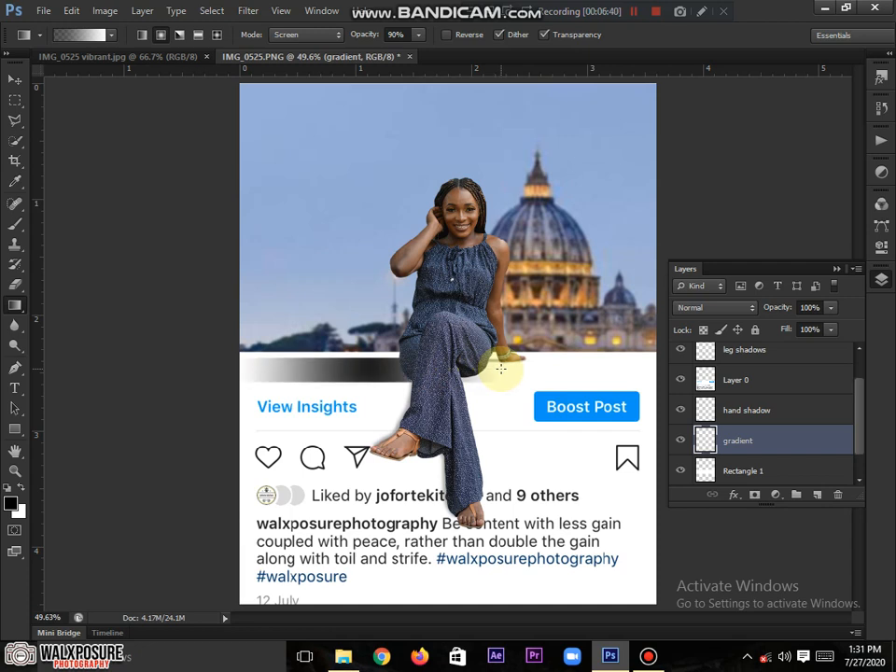
pyautogui.rightClick(742, 447)
pyautogui.click(597, 294)
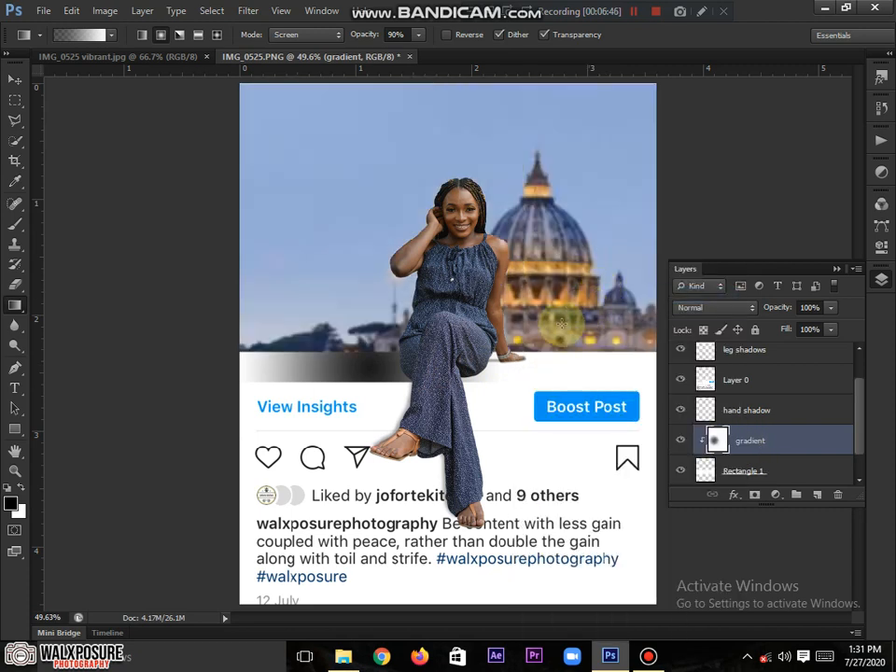
# - Move the gradient's dark center behind the thigh and resting hand, and scale the gradient down to about 63.5%
pyautogui.click(12, 81)
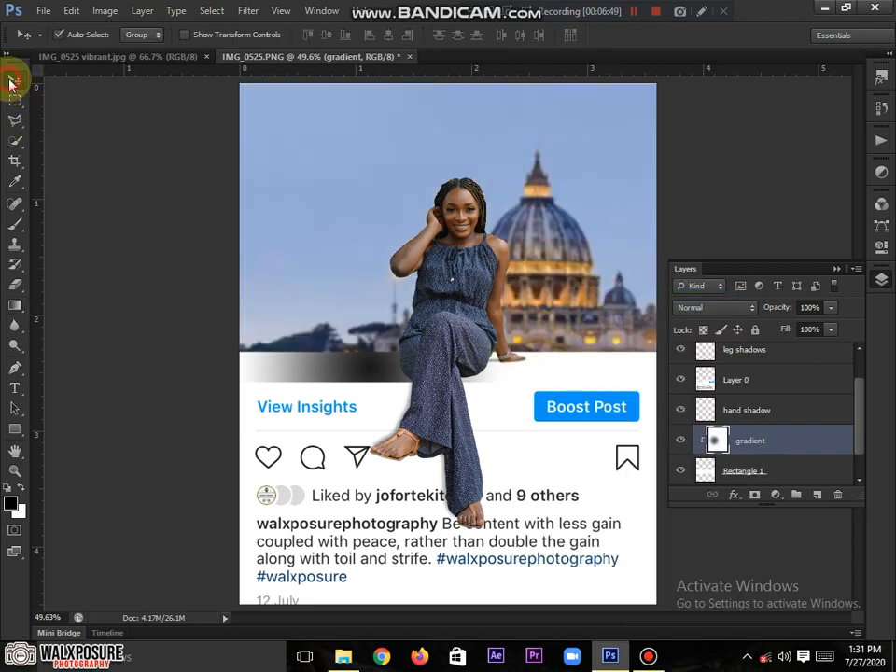
pyautogui.moveTo(378, 372); pyautogui.dragTo(455, 380)
pyautogui.hotkey('ctrl', 't')
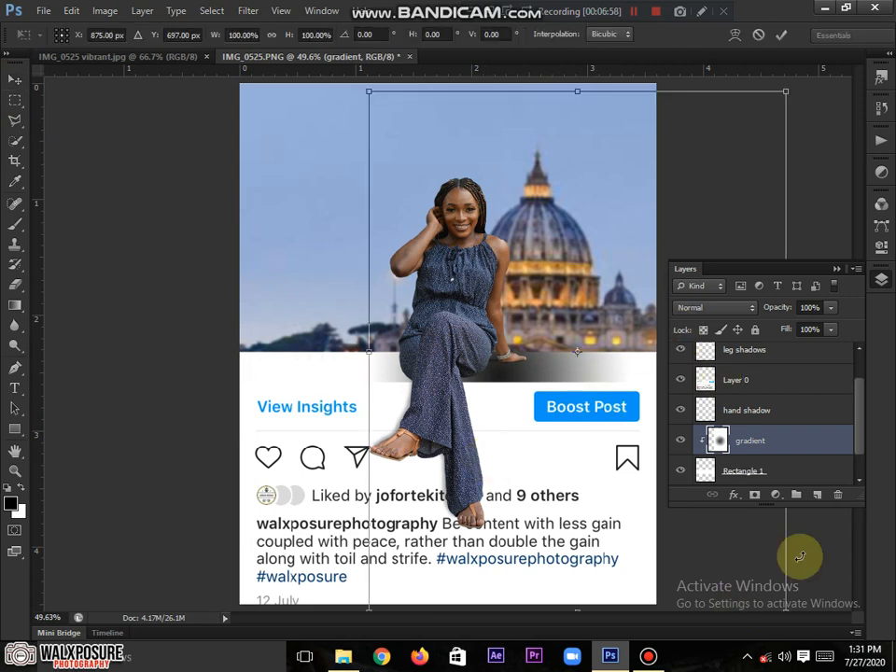
pyautogui.moveTo(789, 88); pyautogui.dragTo(606, 236)
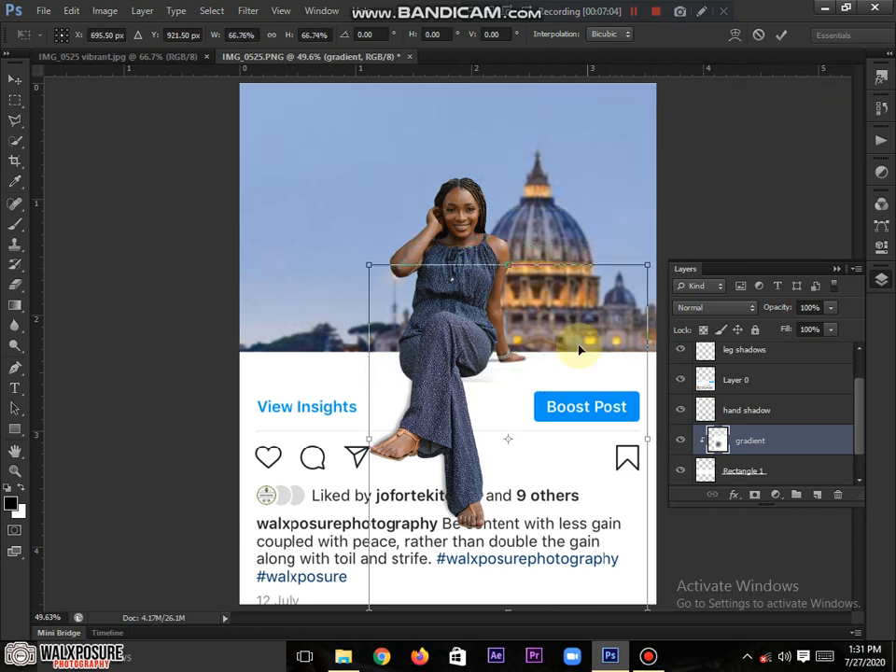
pyautogui.moveTo(580, 350); pyautogui.dragTo(600, 308)
pyautogui.moveTo(667, 221); pyautogui.dragTo(653, 239)
pyautogui.moveTo(614, 318); pyautogui.dragTo(616, 301)
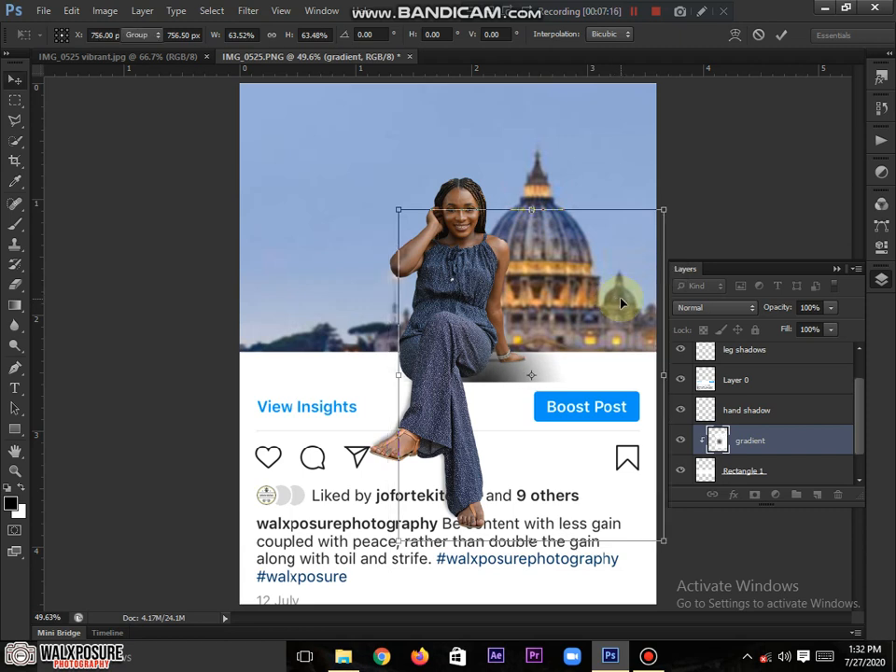
pyautogui.press('Return')
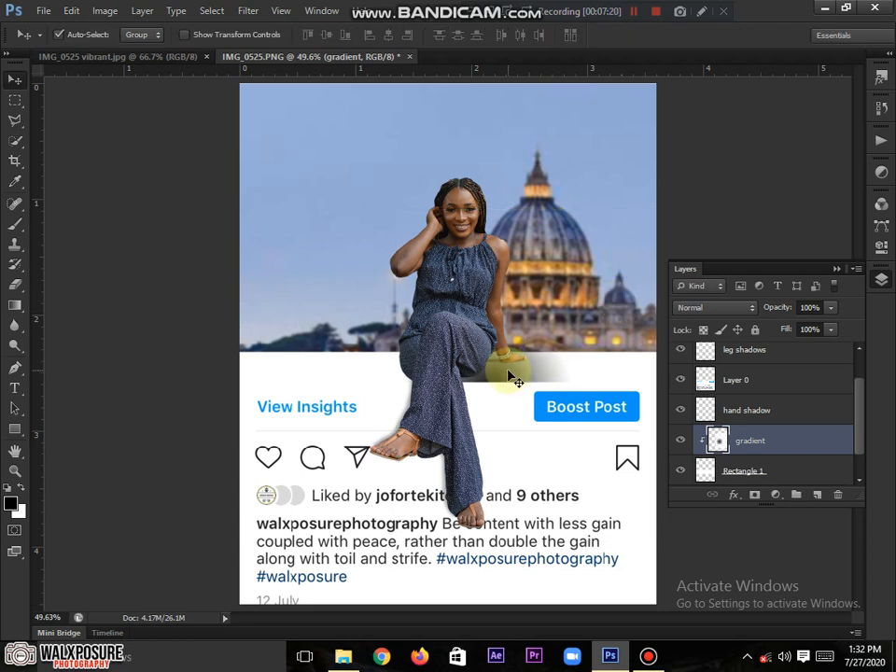
# - Reduce the gradient layer's fill to 46%
pyautogui.click(832, 332)
pyautogui.moveTo(832, 347); pyautogui.dragTo(790, 354)
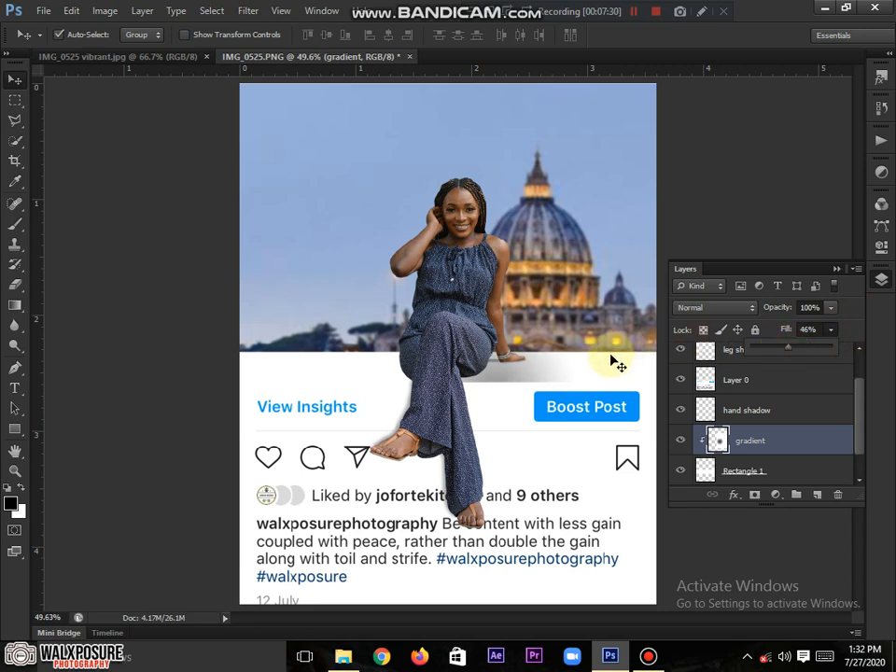
# - Add a new layer named "brush" above the gradient layer and clip it to Rectangle 1
pyautogui.click(818, 498)
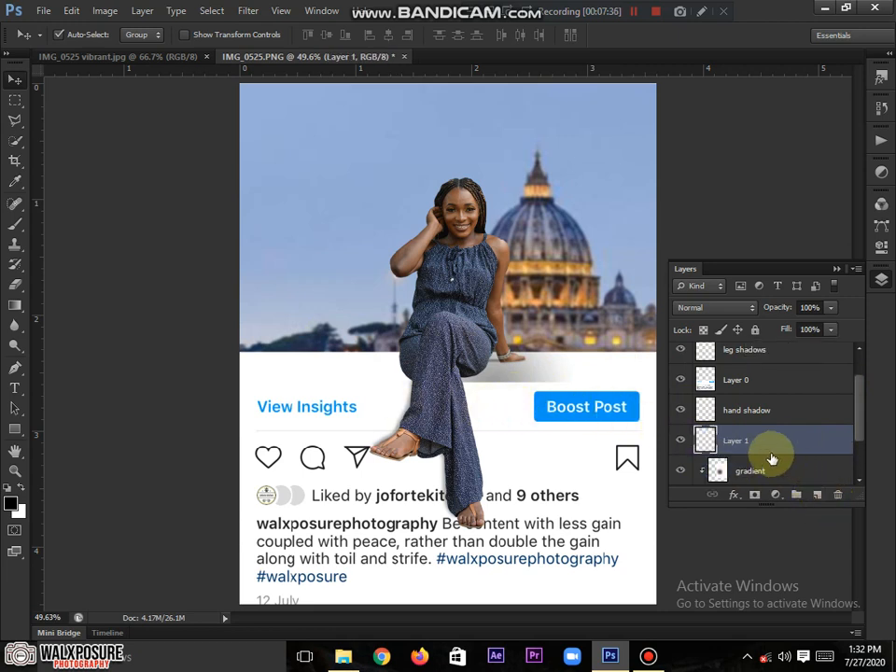
pyautogui.scroll(-1, 783, 449)
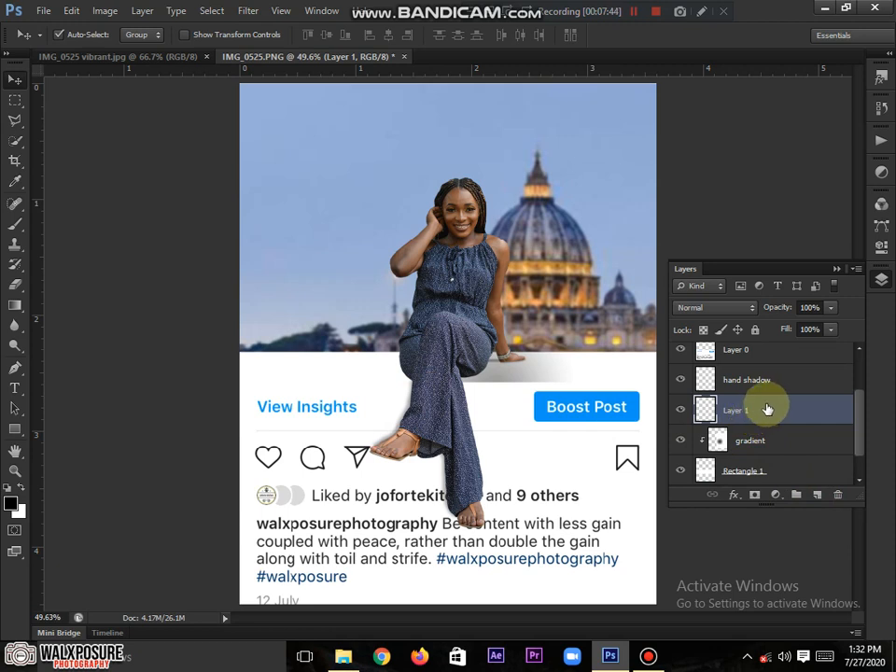
pyautogui.click(768, 409)
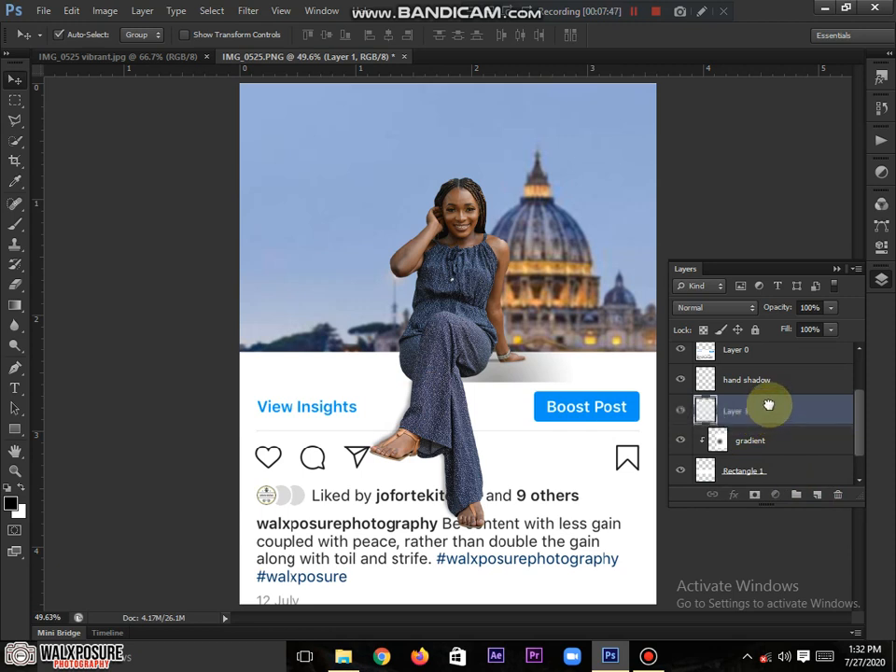
pyautogui.doubleClick(738, 410)
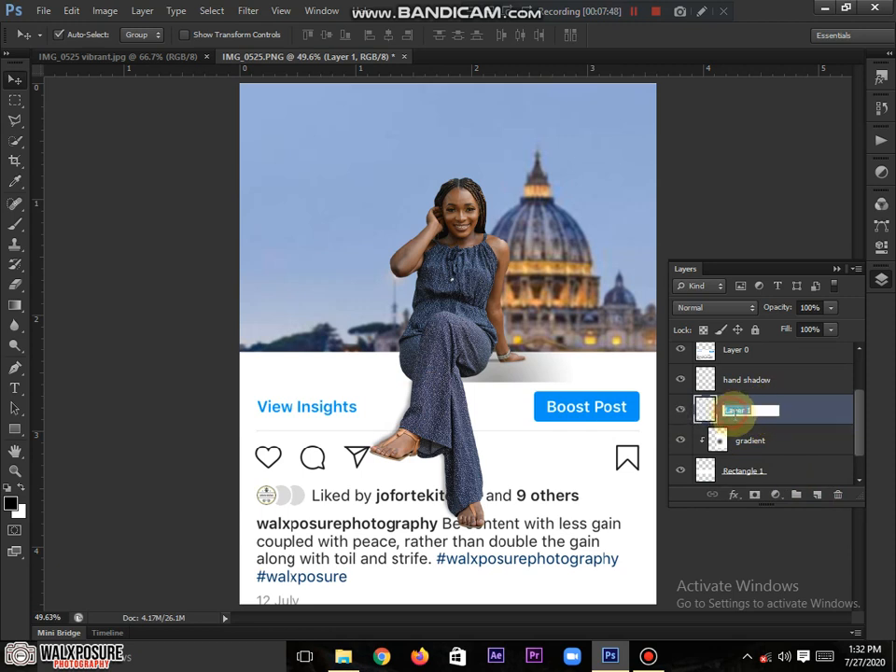
pyautogui.write('brush')
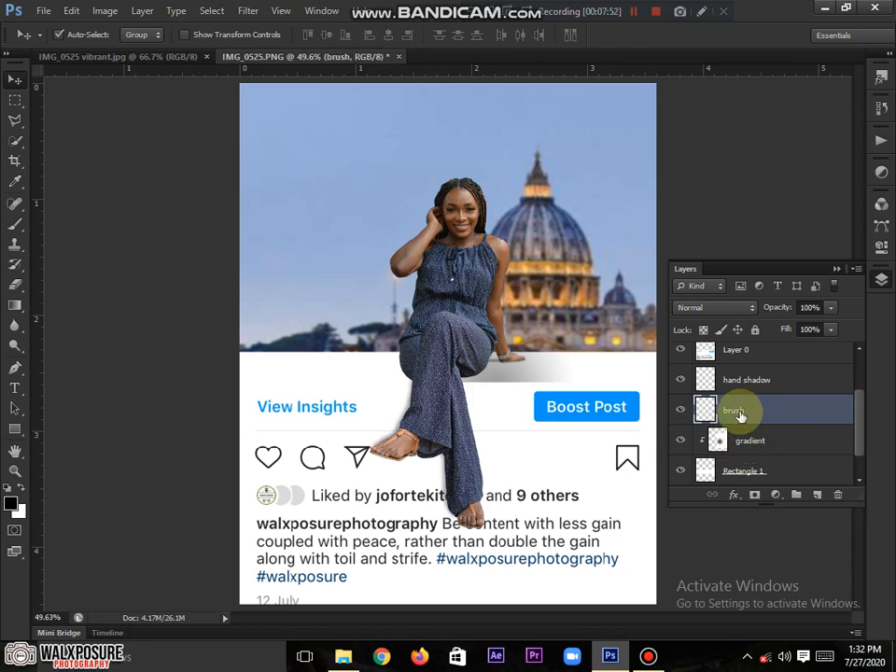
pyautogui.rightClick(739, 410)
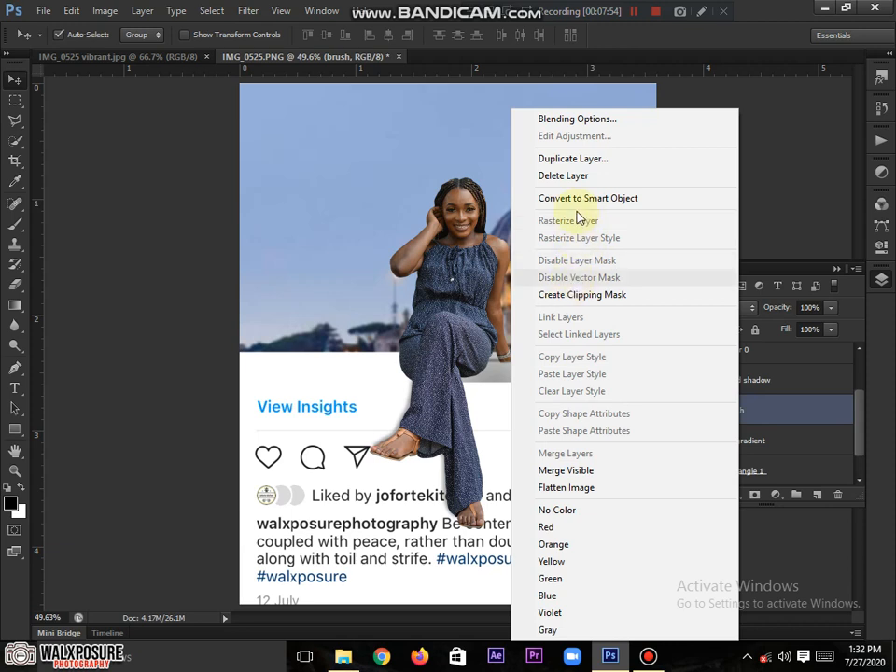
pyautogui.click(573, 297)
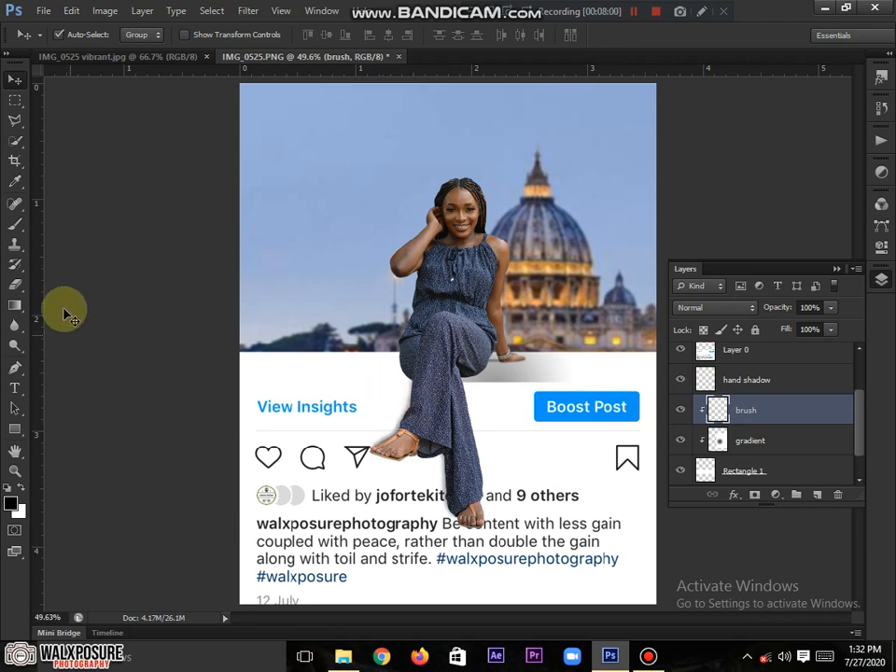
# - Paint a single black dab centered on the woman's lap on the brush layer, using a 1700-pixel brush at 33% opacity
pyautogui.click(22, 234)
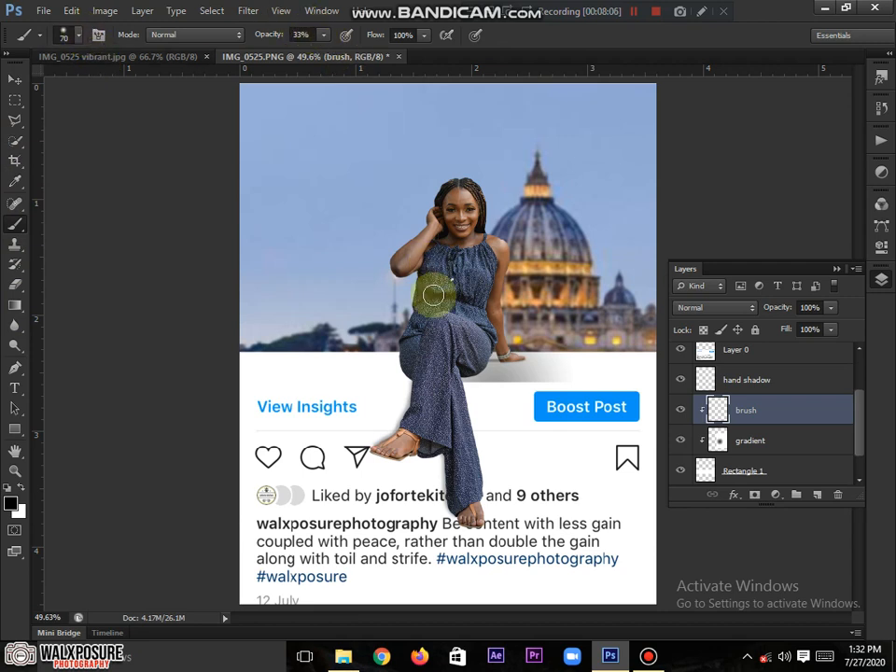
pyautogui.press(']')
pyautogui.press(']')
pyautogui.press(']')
pyautogui.press(']')
pyautogui.press(']')
pyautogui.press(']')
pyautogui.press(']')
pyautogui.press(']')
pyautogui.press(']')
pyautogui.press(']')
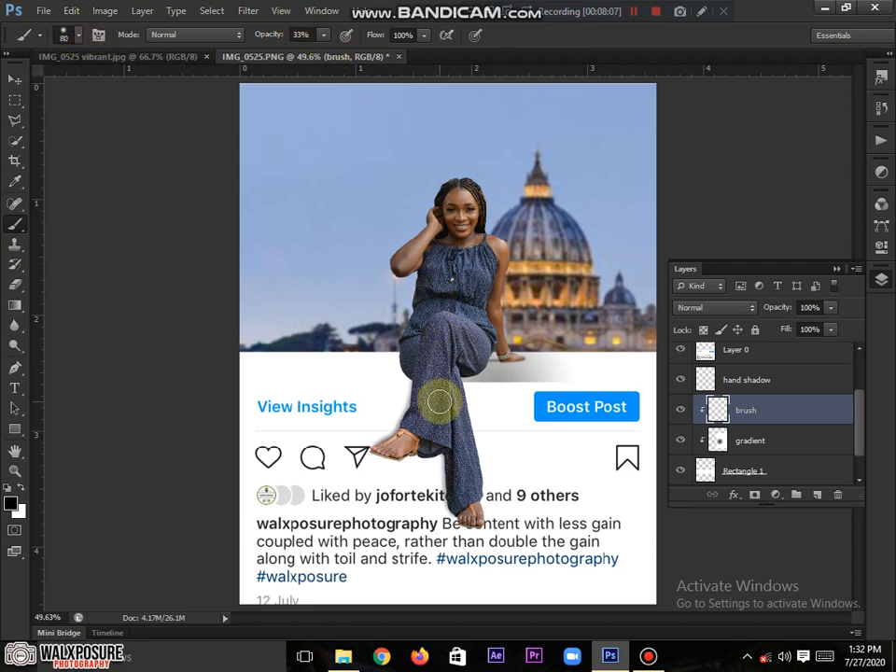
pyautogui.press(']')
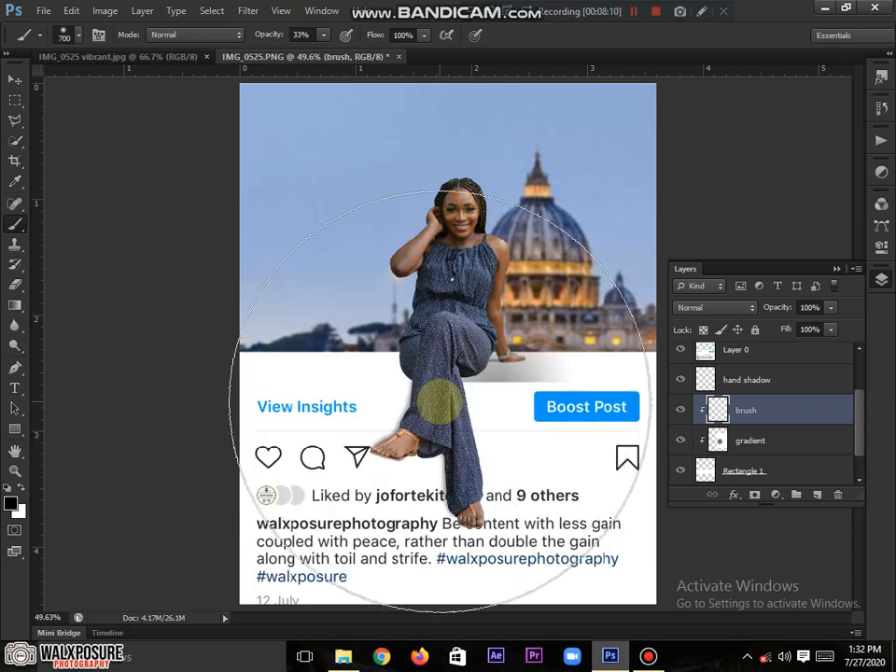
pyautogui.press(']')
pyautogui.press(']')
pyautogui.press(']')
pyautogui.press(']')
pyautogui.press(']')
pyautogui.press(']')
pyautogui.press(']')
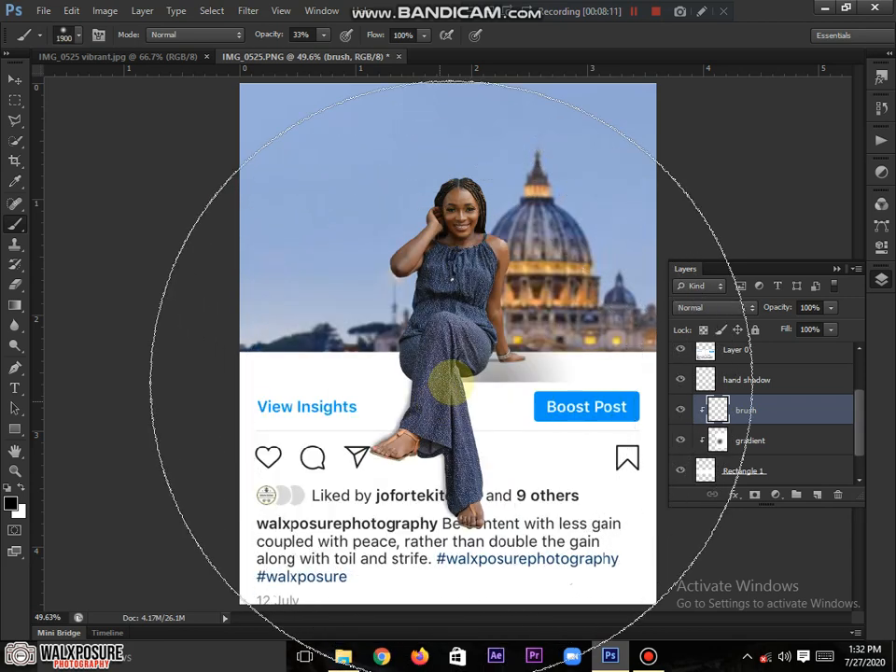
pyautogui.press('[')
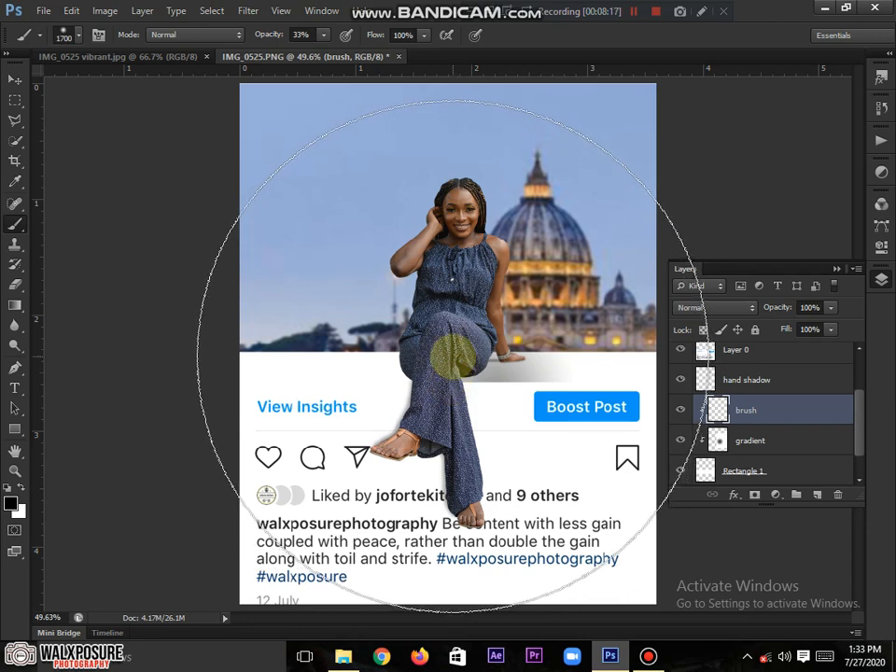
pyautogui.click(454, 357)
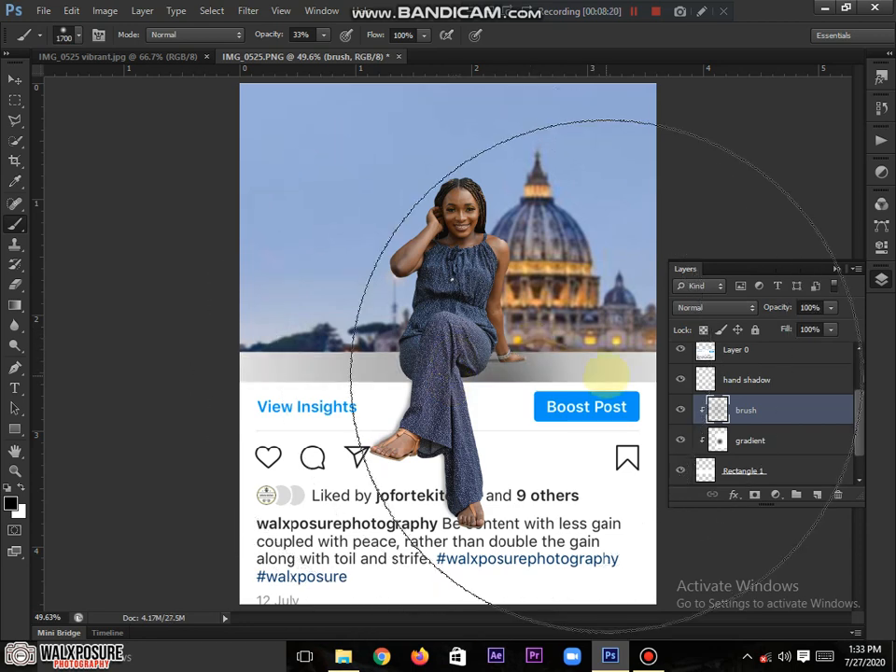
pyautogui.press('v')
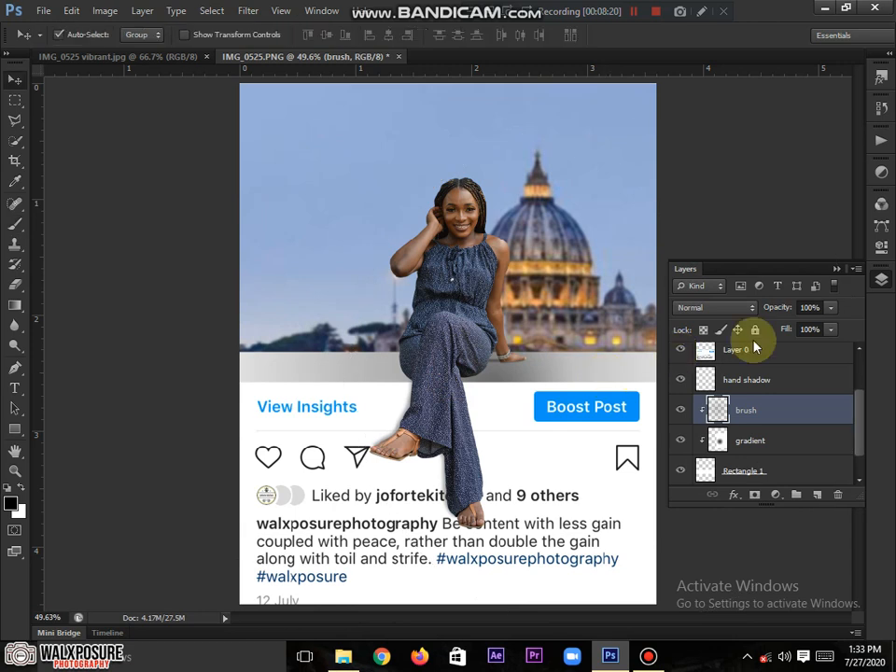
# - Reduce the brush layer's fill to 41%
pyautogui.click(832, 333)
pyautogui.moveTo(831, 349); pyautogui.dragTo(785, 361)
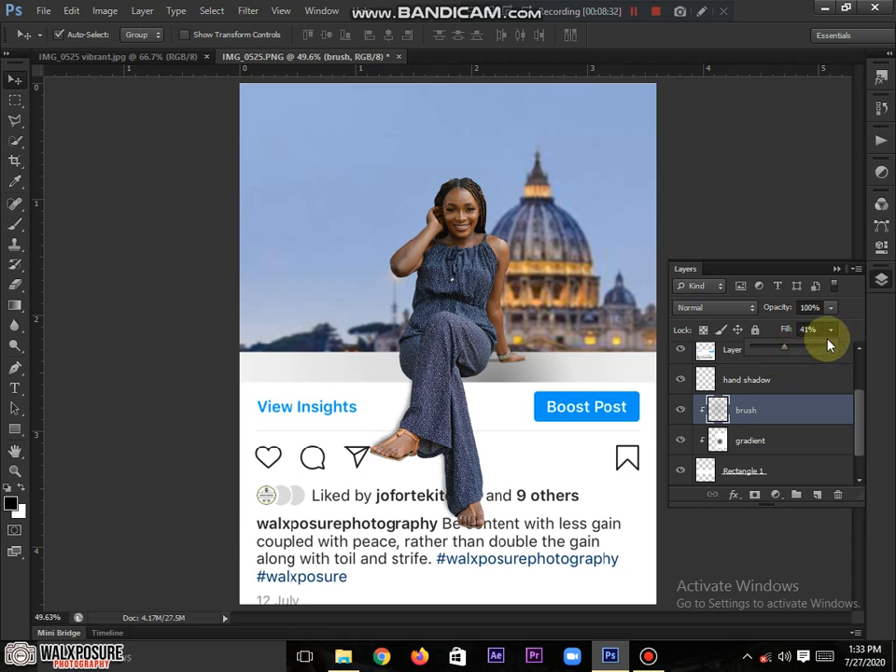
pyautogui.click(881, 280)
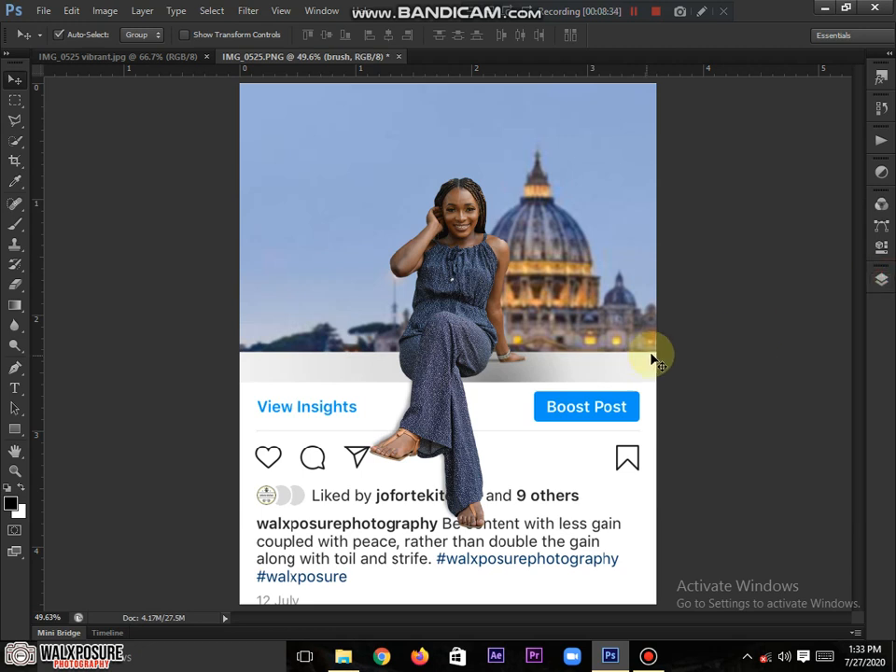
# - Add a Vibrance adjustment layer directly above the sky layer and set its saturation to +33
pyautogui.click(881, 280)
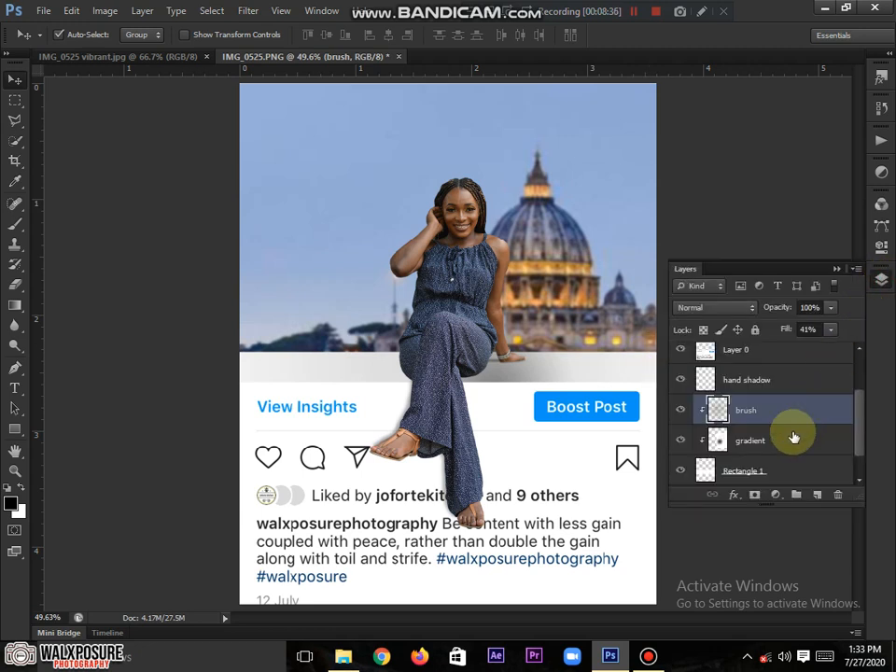
pyautogui.scroll(-1, 792, 439)
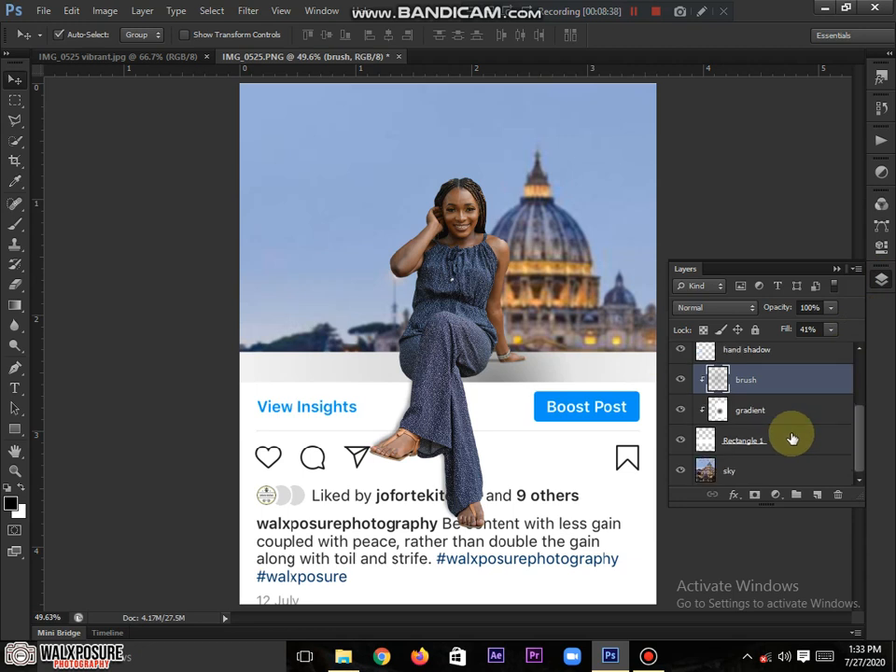
pyautogui.click(742, 477)
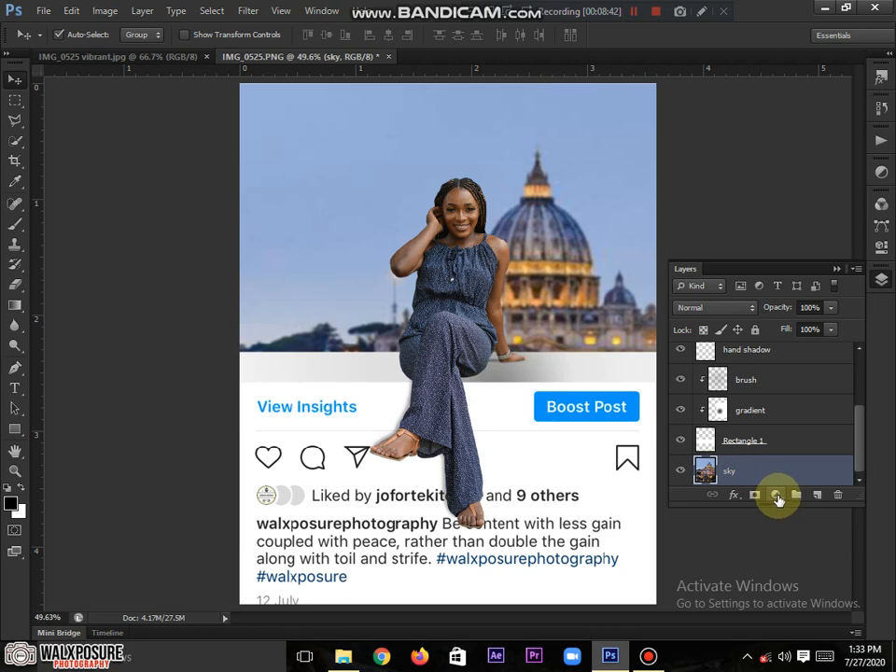
pyautogui.click(778, 497)
pyautogui.click(777, 498)
pyautogui.click(777, 498)
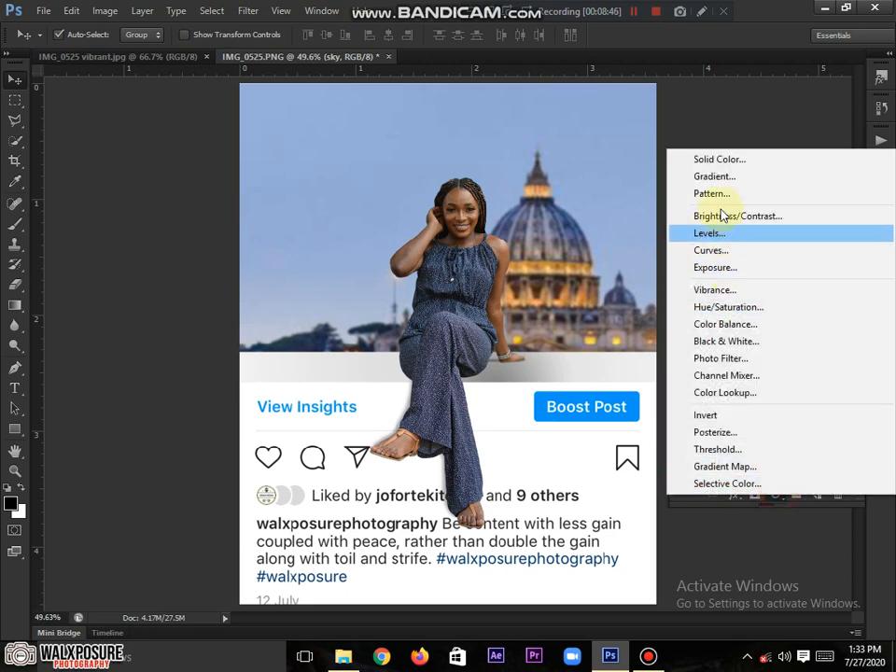
pyautogui.click(730, 291)
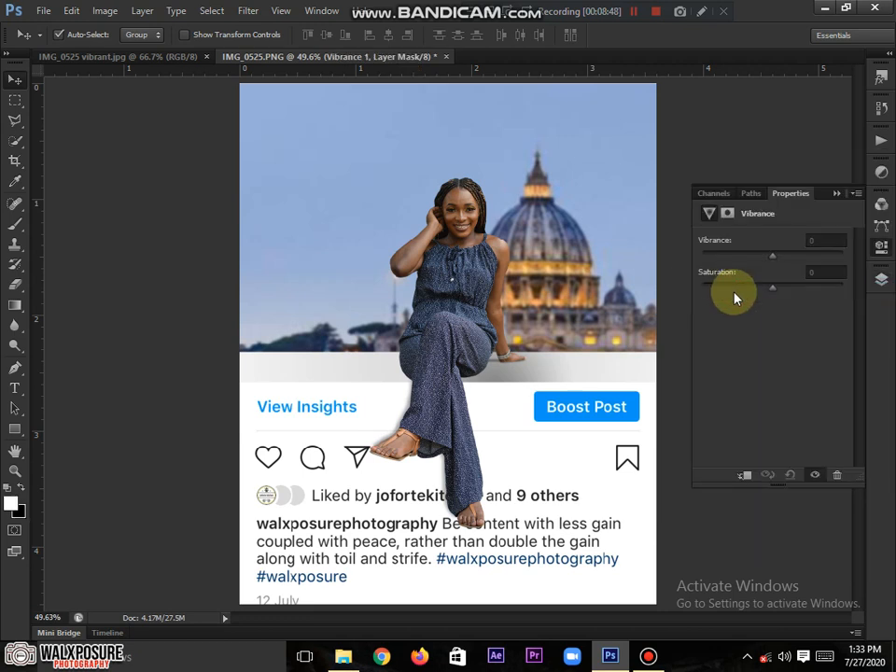
pyautogui.moveTo(773, 287); pyautogui.dragTo(783, 287)
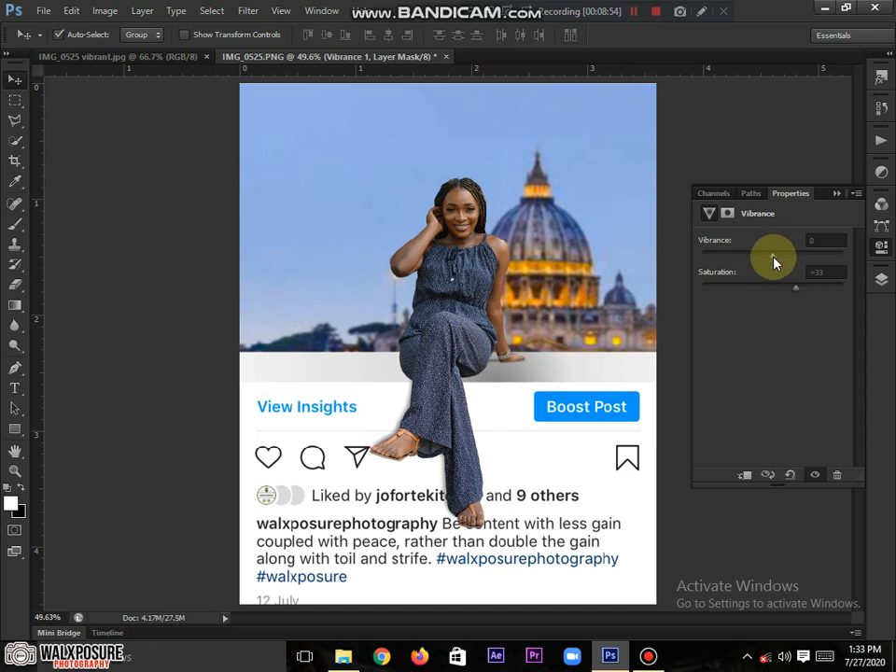
pyautogui.click(879, 246)
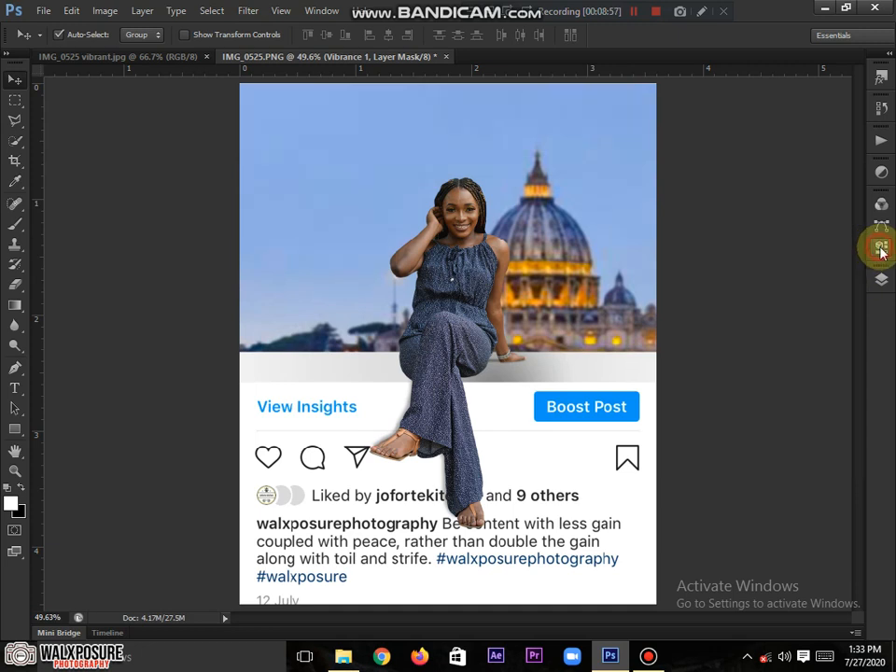
# - Enlarge the layer list and clip the Vibrance 1 adjustment to the sky layer
pyautogui.click(882, 279)
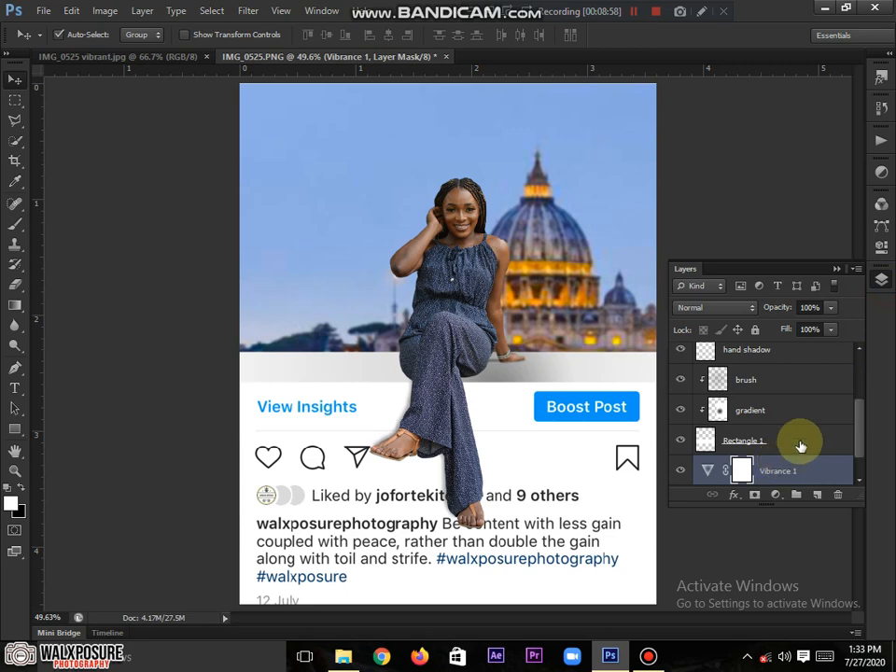
pyautogui.moveTo(781, 494); pyautogui.dragTo(775, 534)
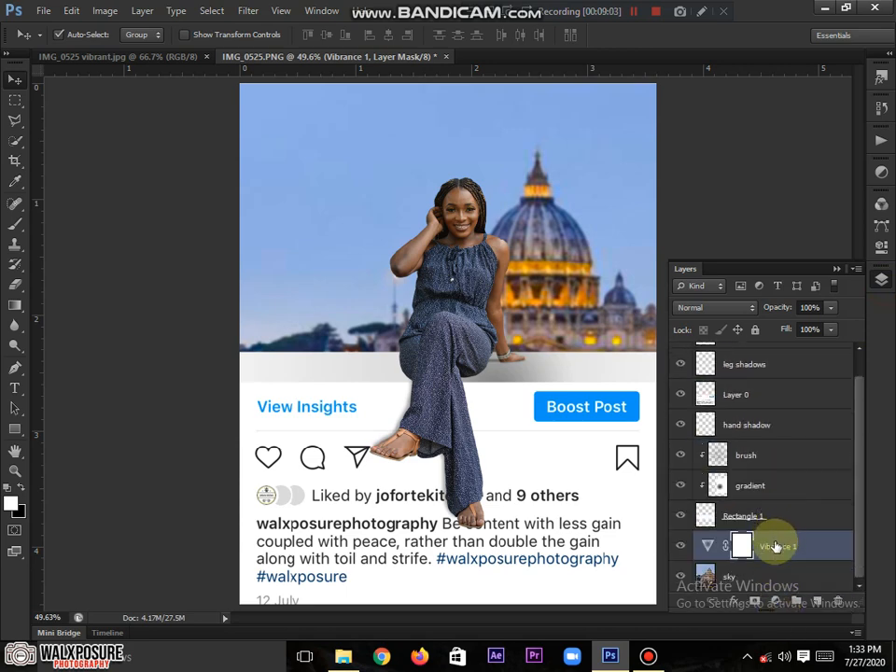
pyautogui.rightClick(775, 550)
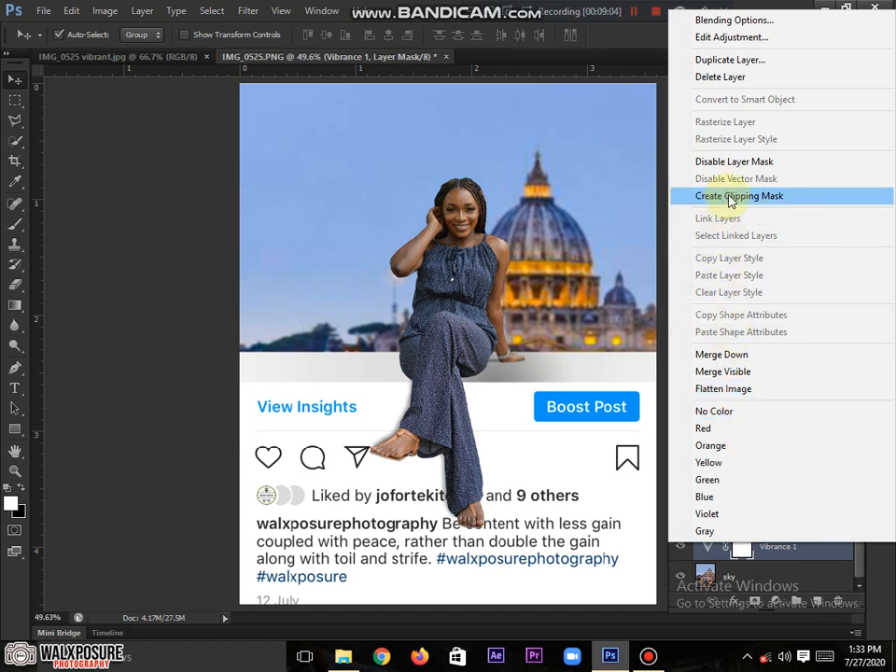
pyautogui.click(734, 196)
# - Add a Vibrance adjustment layer above the woman's DSC_0079 layer and slightly increase its saturation
pyautogui.scroll(1, 710, 453)
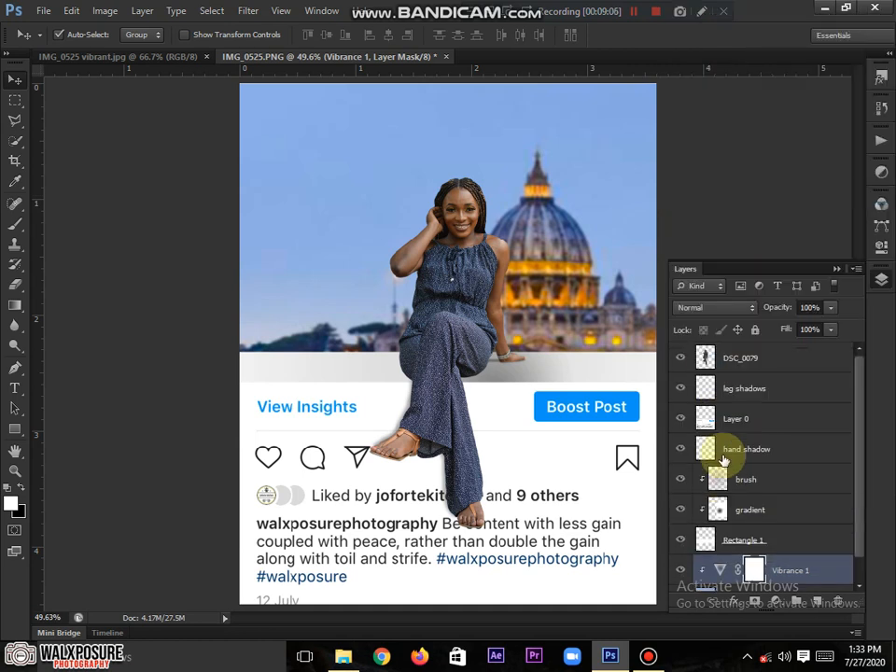
pyautogui.click(757, 358)
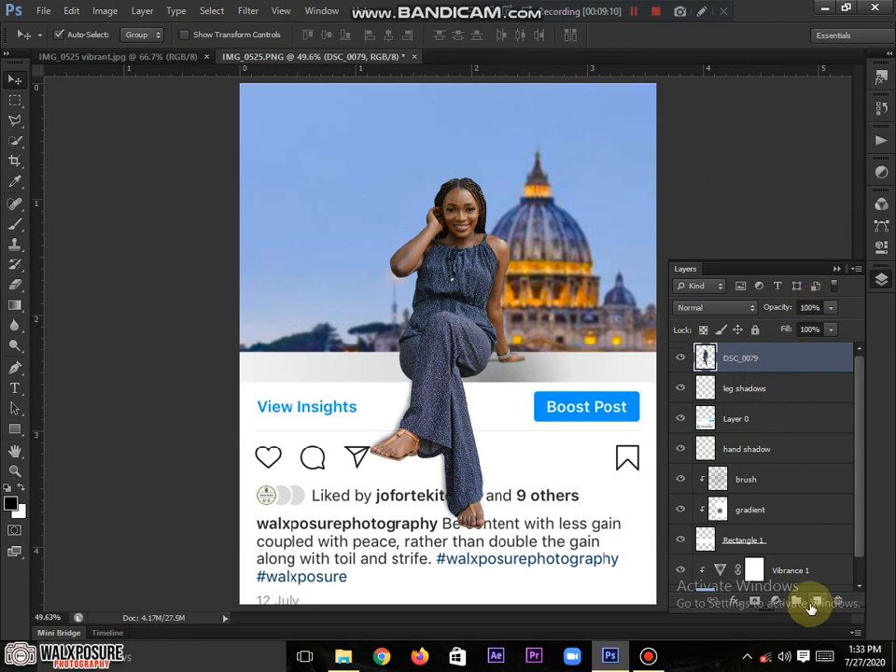
pyautogui.click(775, 602)
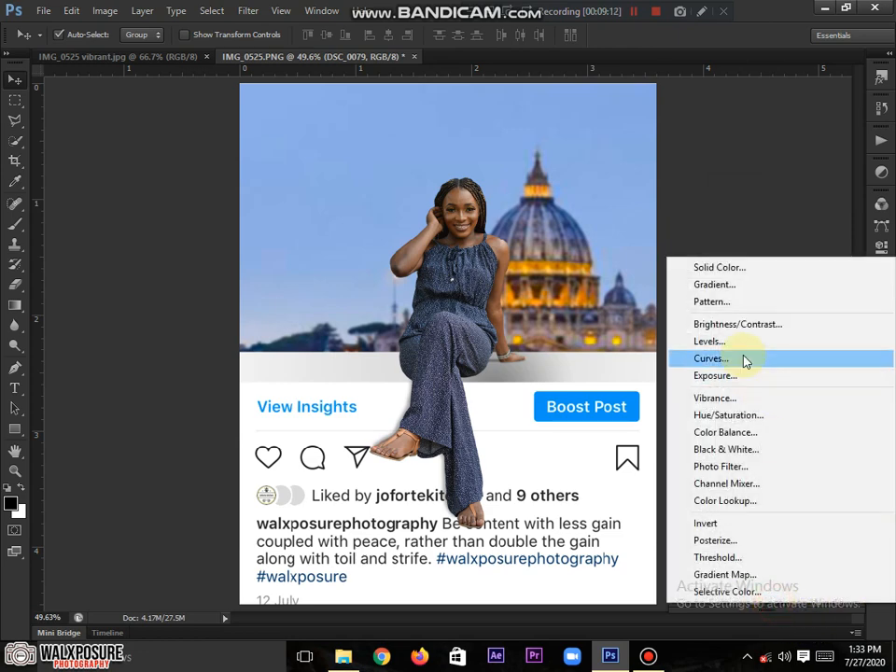
pyautogui.click(712, 398)
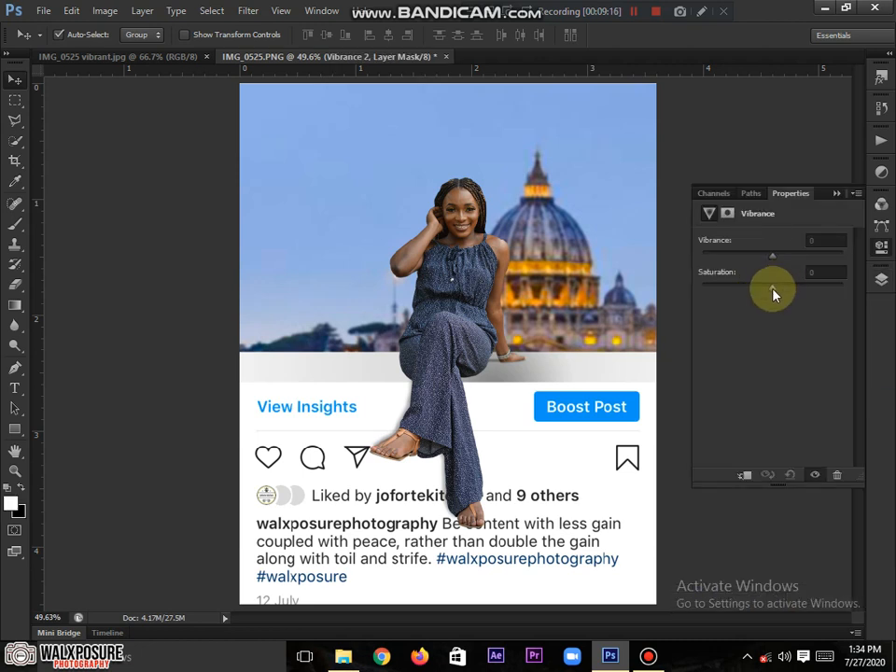
pyautogui.moveTo(774, 263); pyautogui.dragTo(783, 293)
pyautogui.click(882, 280)
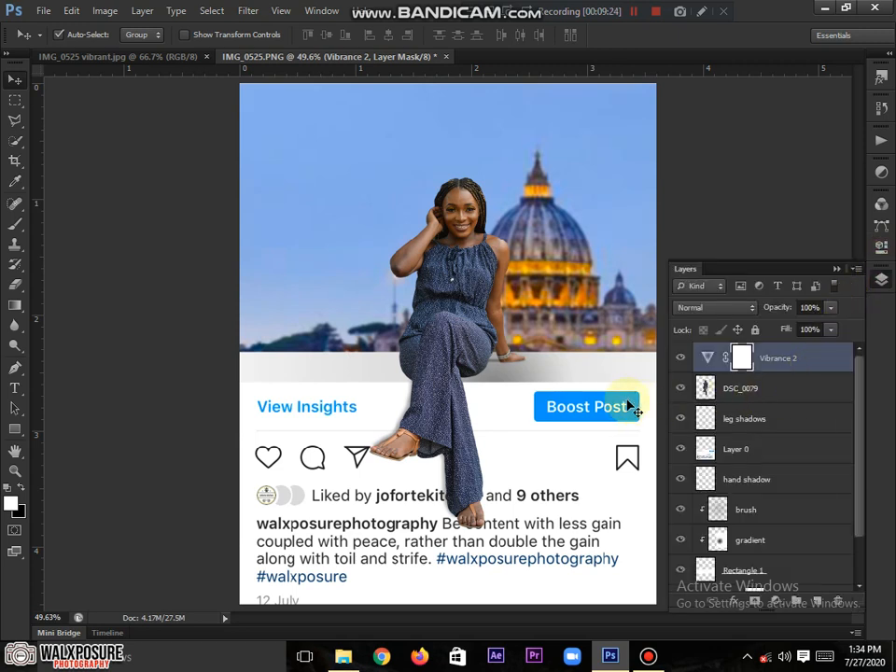